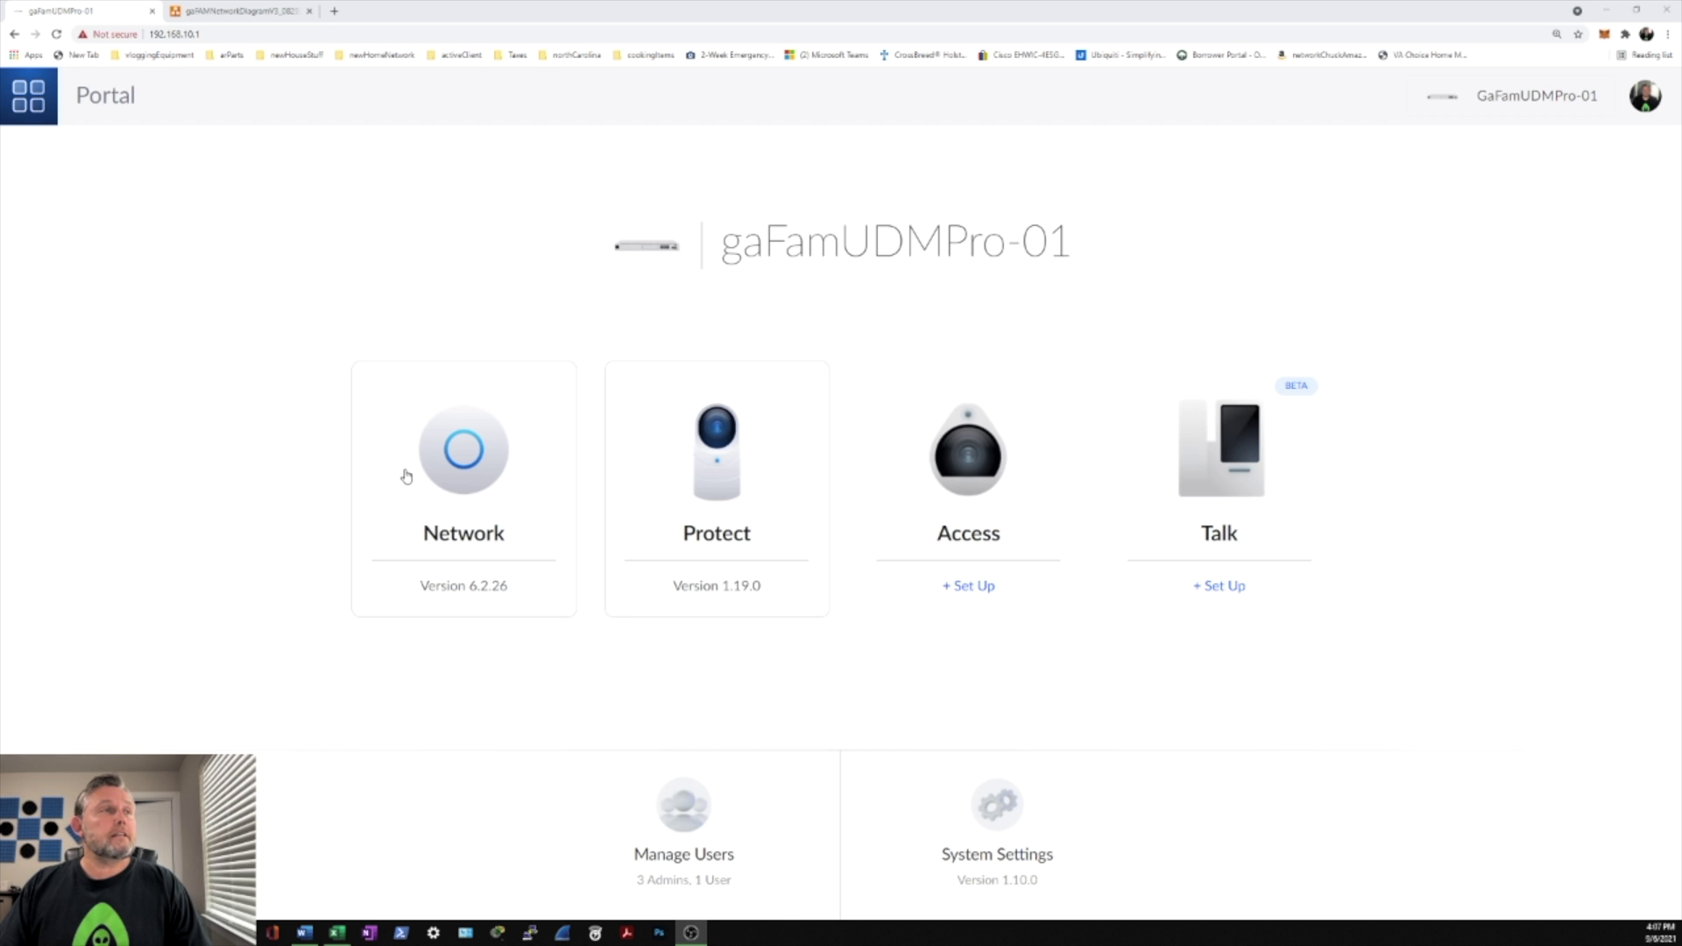
- Open the port 5 settings of switch gaFamUSWPro24Gen2-01 in the Network app
left_click(480, 469)
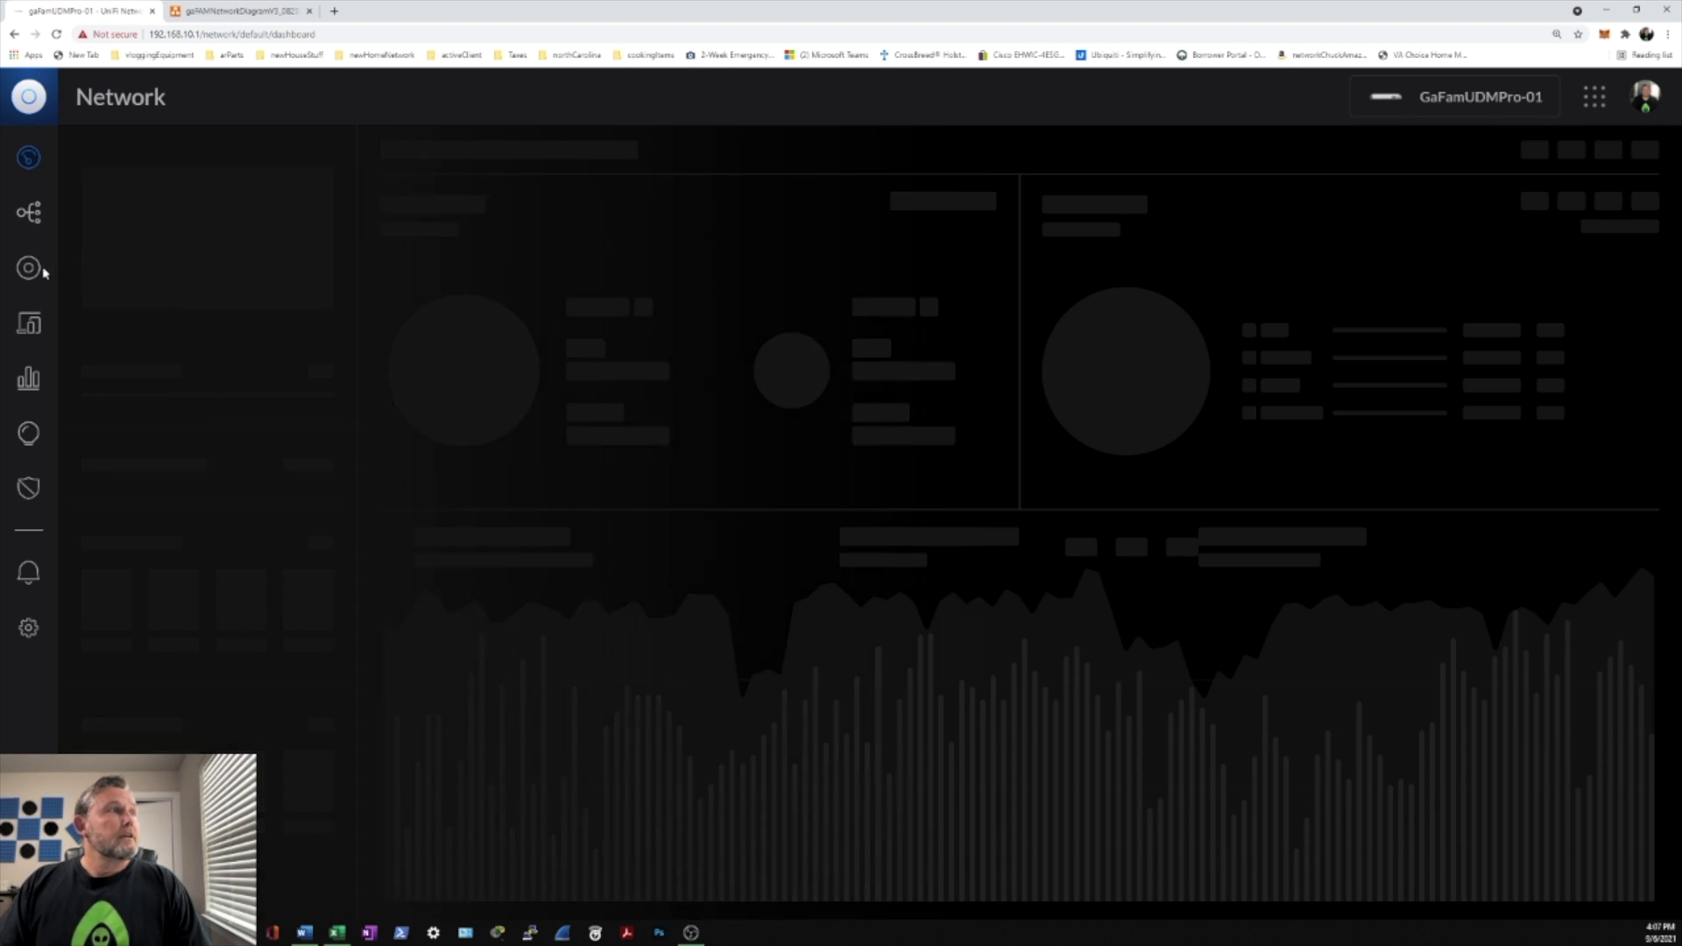
left_click(29, 268)
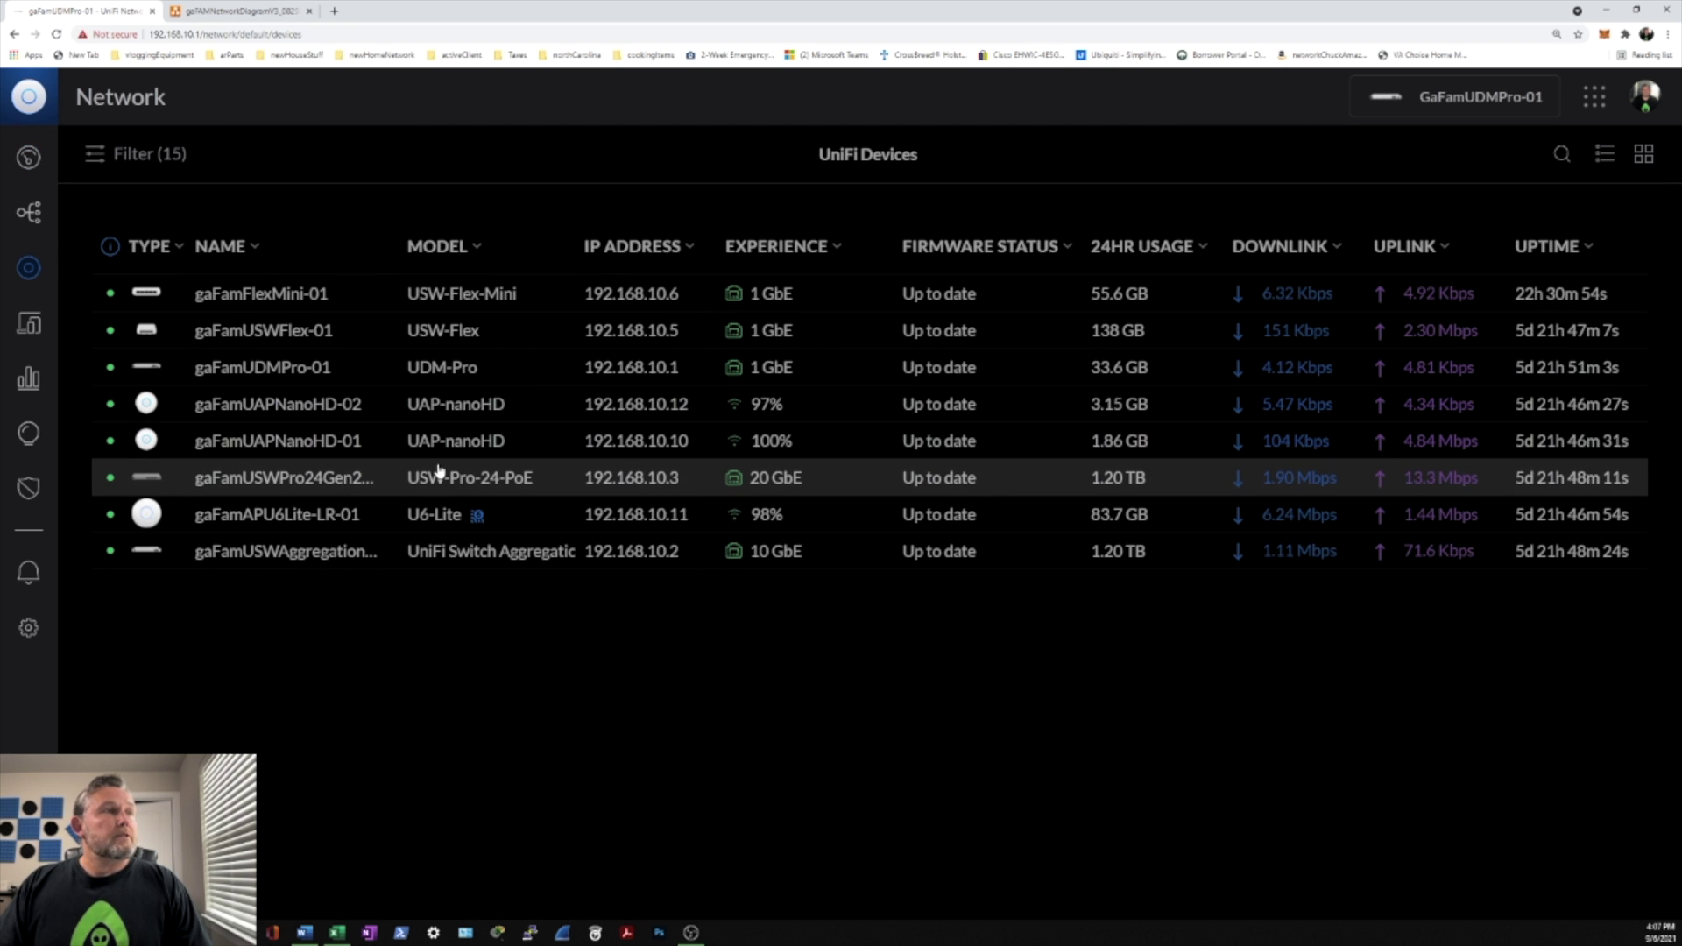
left_click(502, 475)
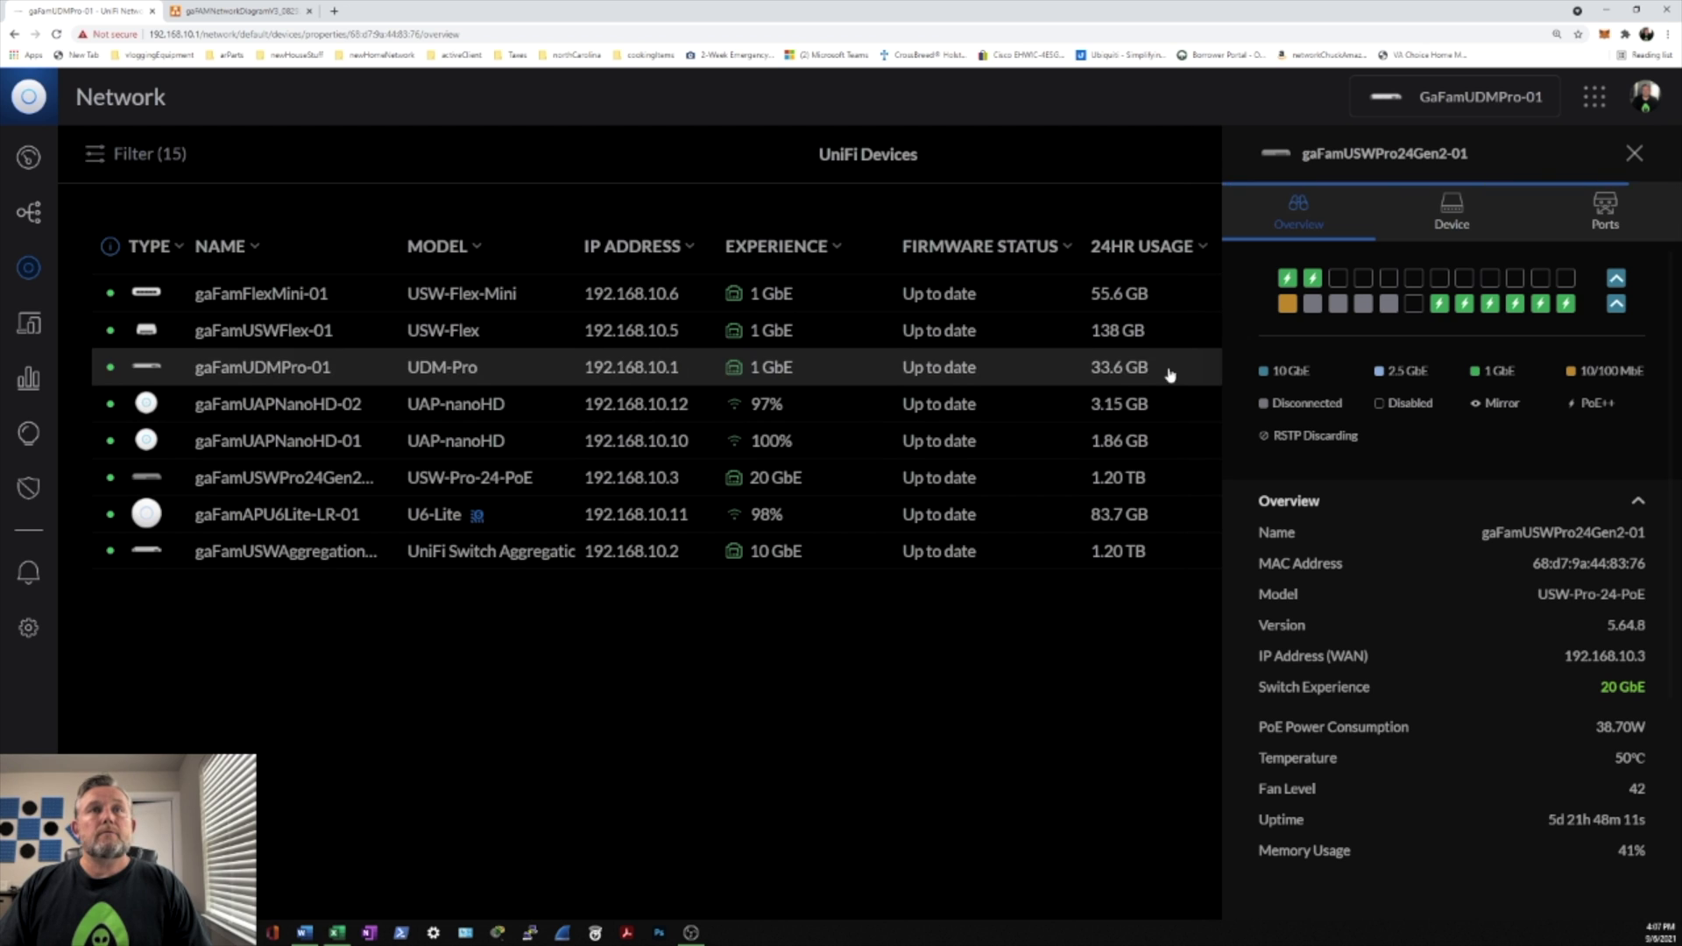
left_click(1346, 279)
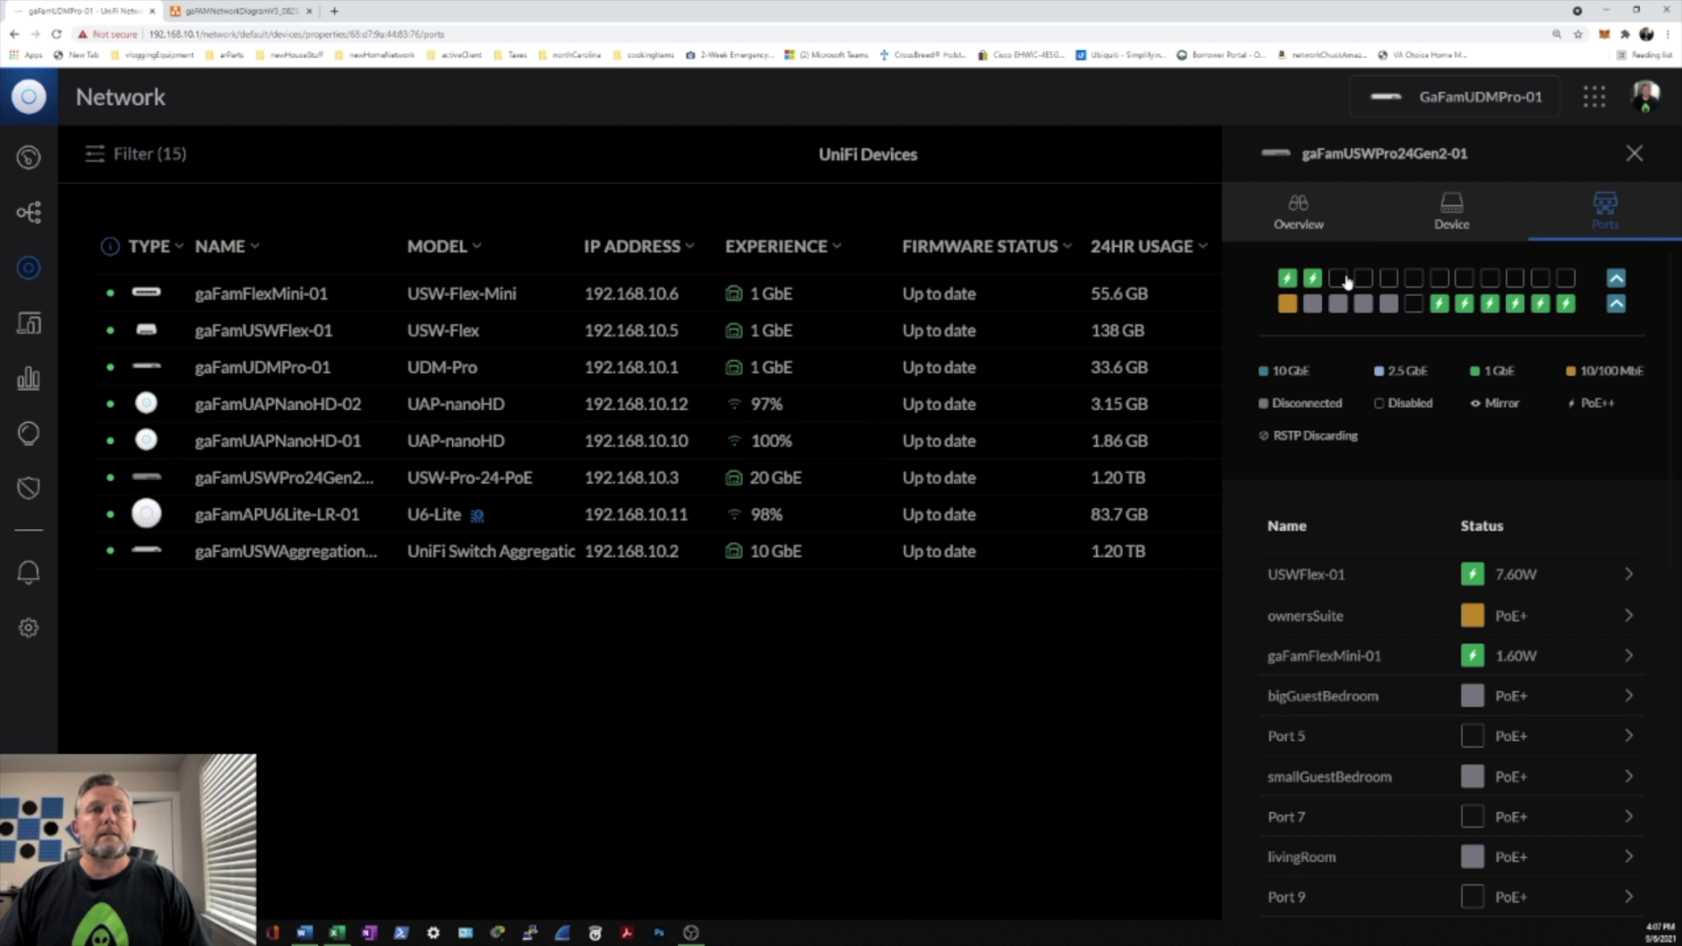
left_click(1593, 745)
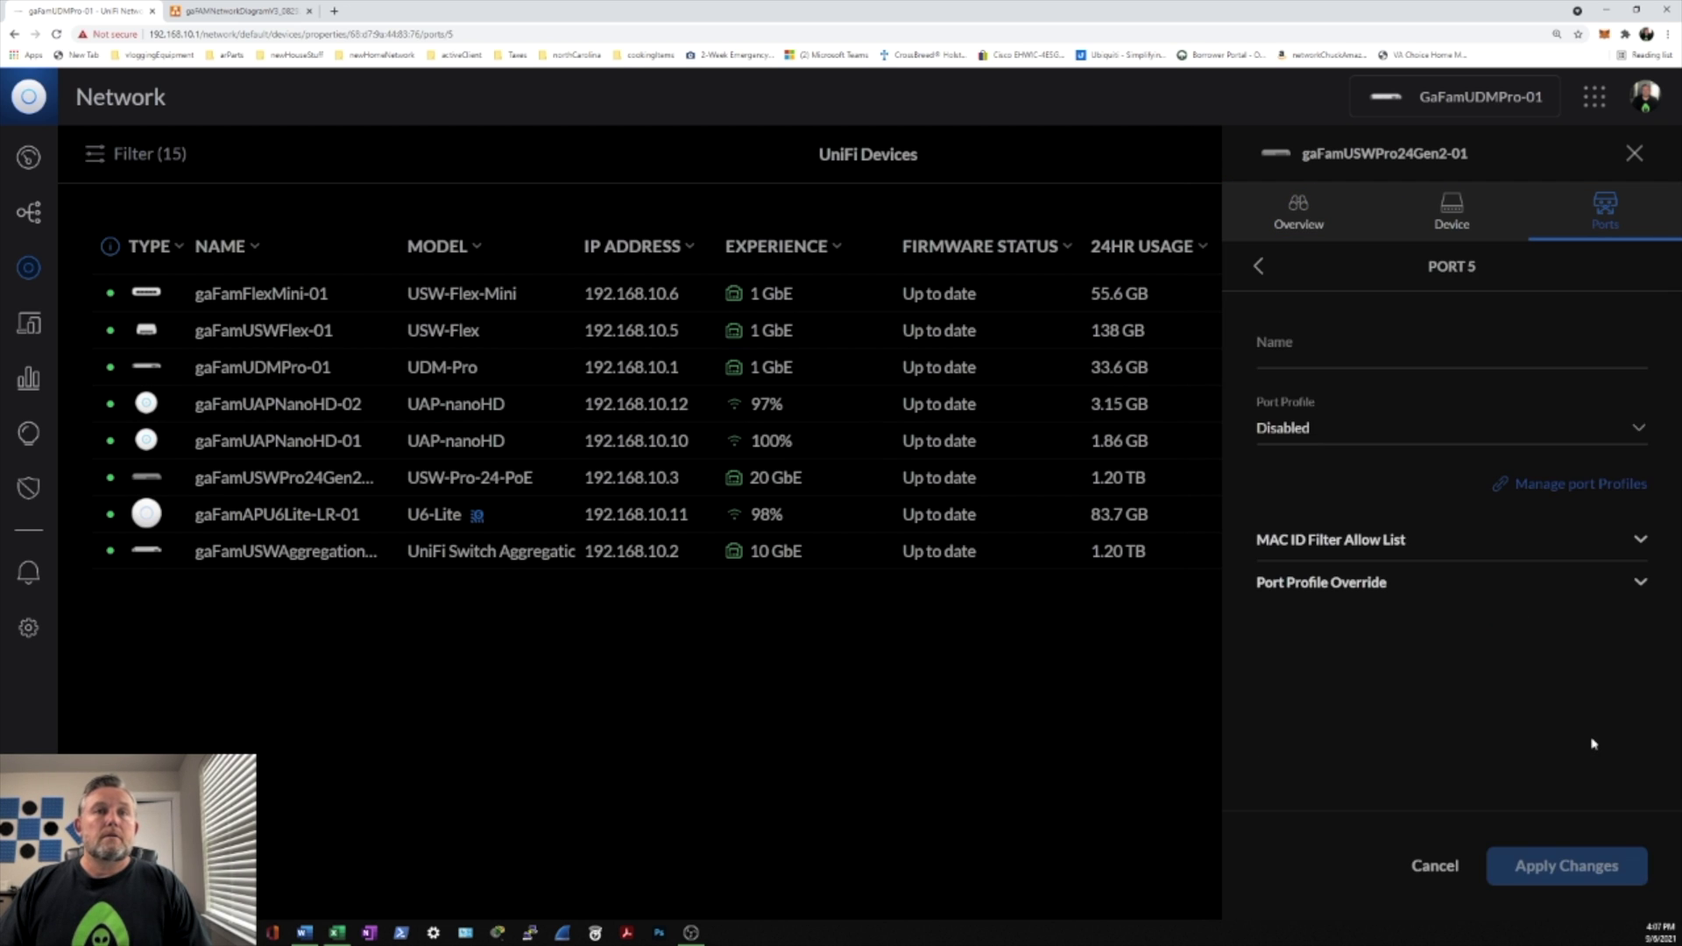
- Name port 5 gaFamUPS-RPs-01, assign the trunkProfile port profile, and apply the changes
left_click(1335, 355)
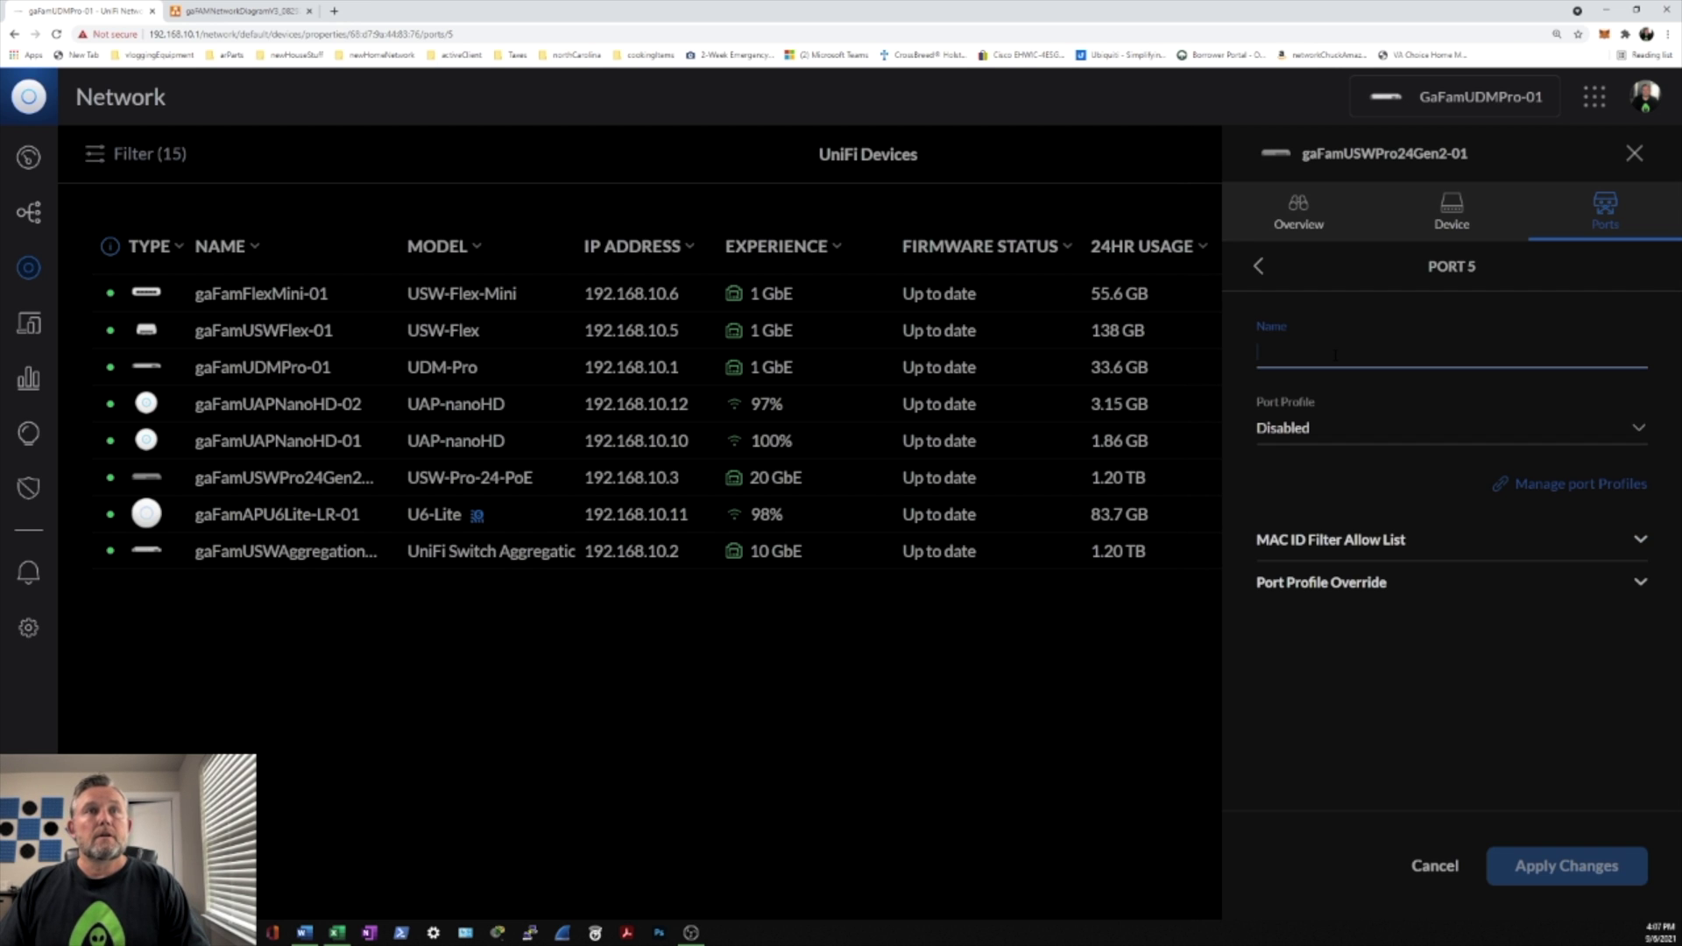
type("gaF")
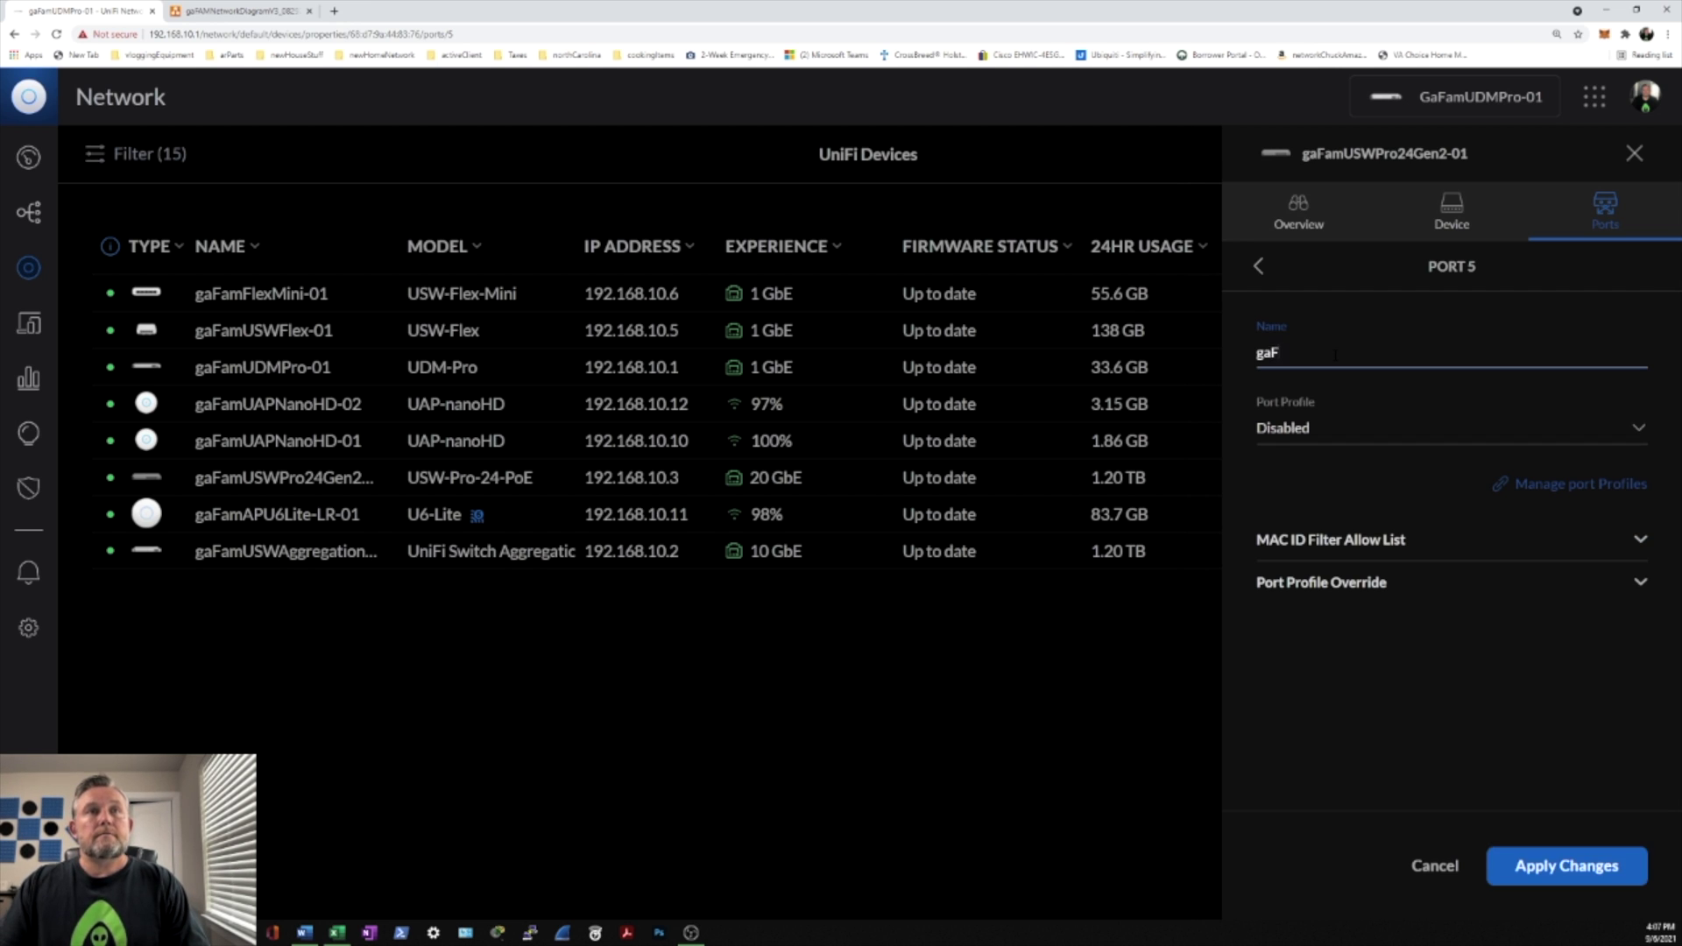
type("amUPS-RPs")
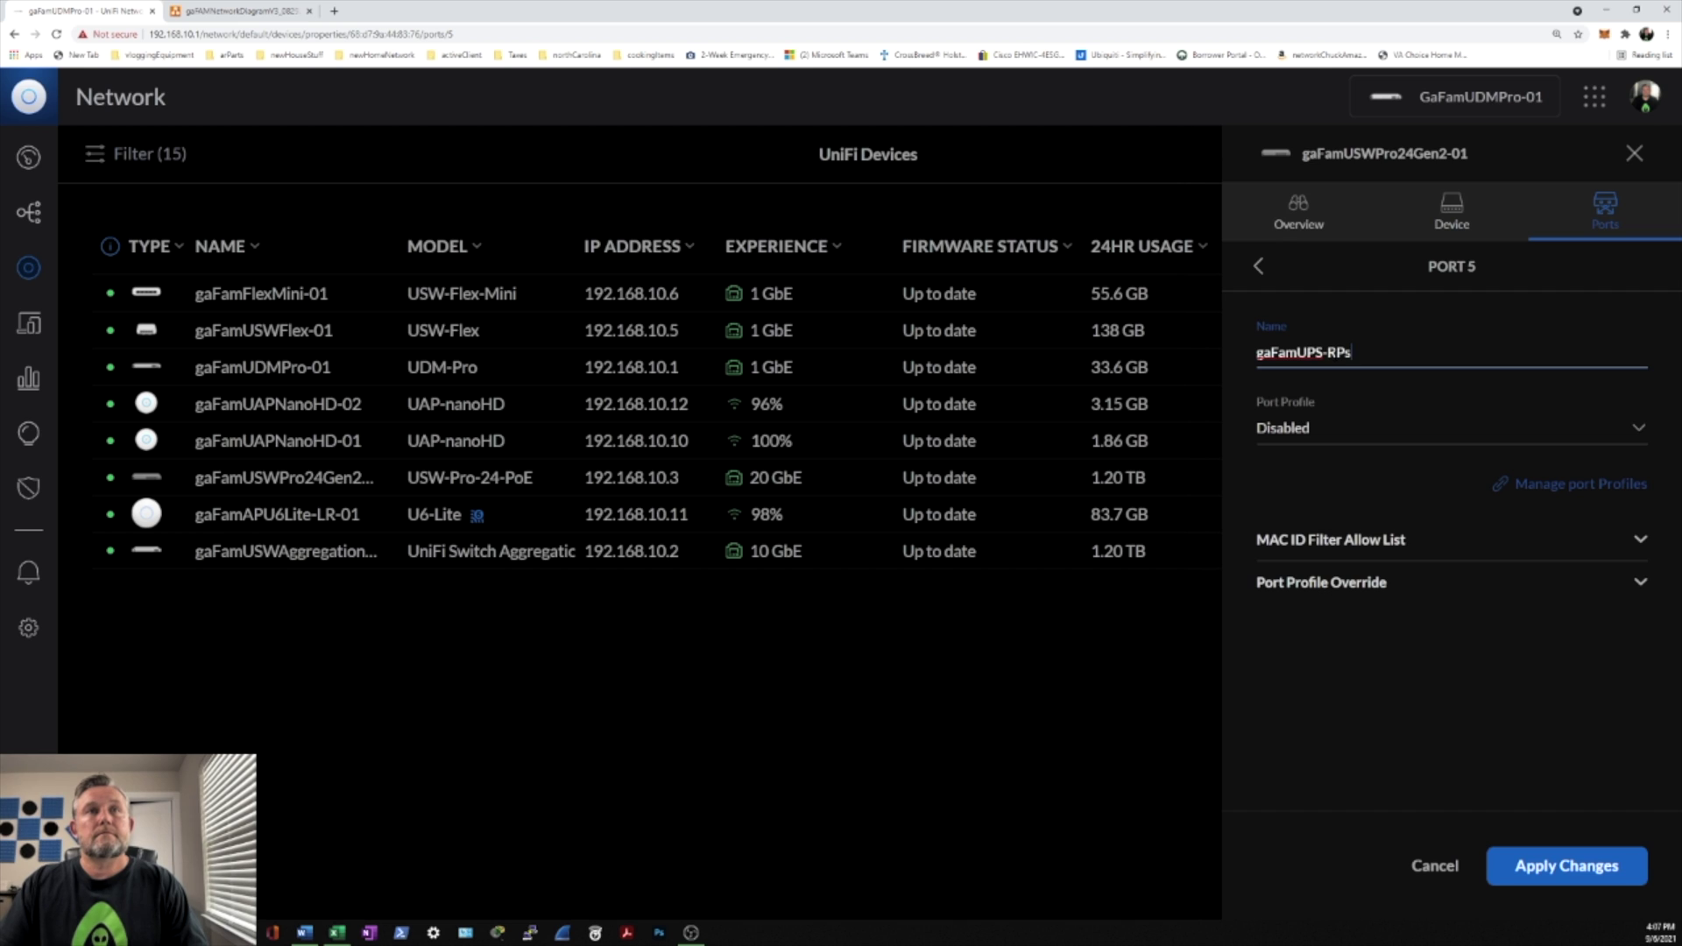
type("-01")
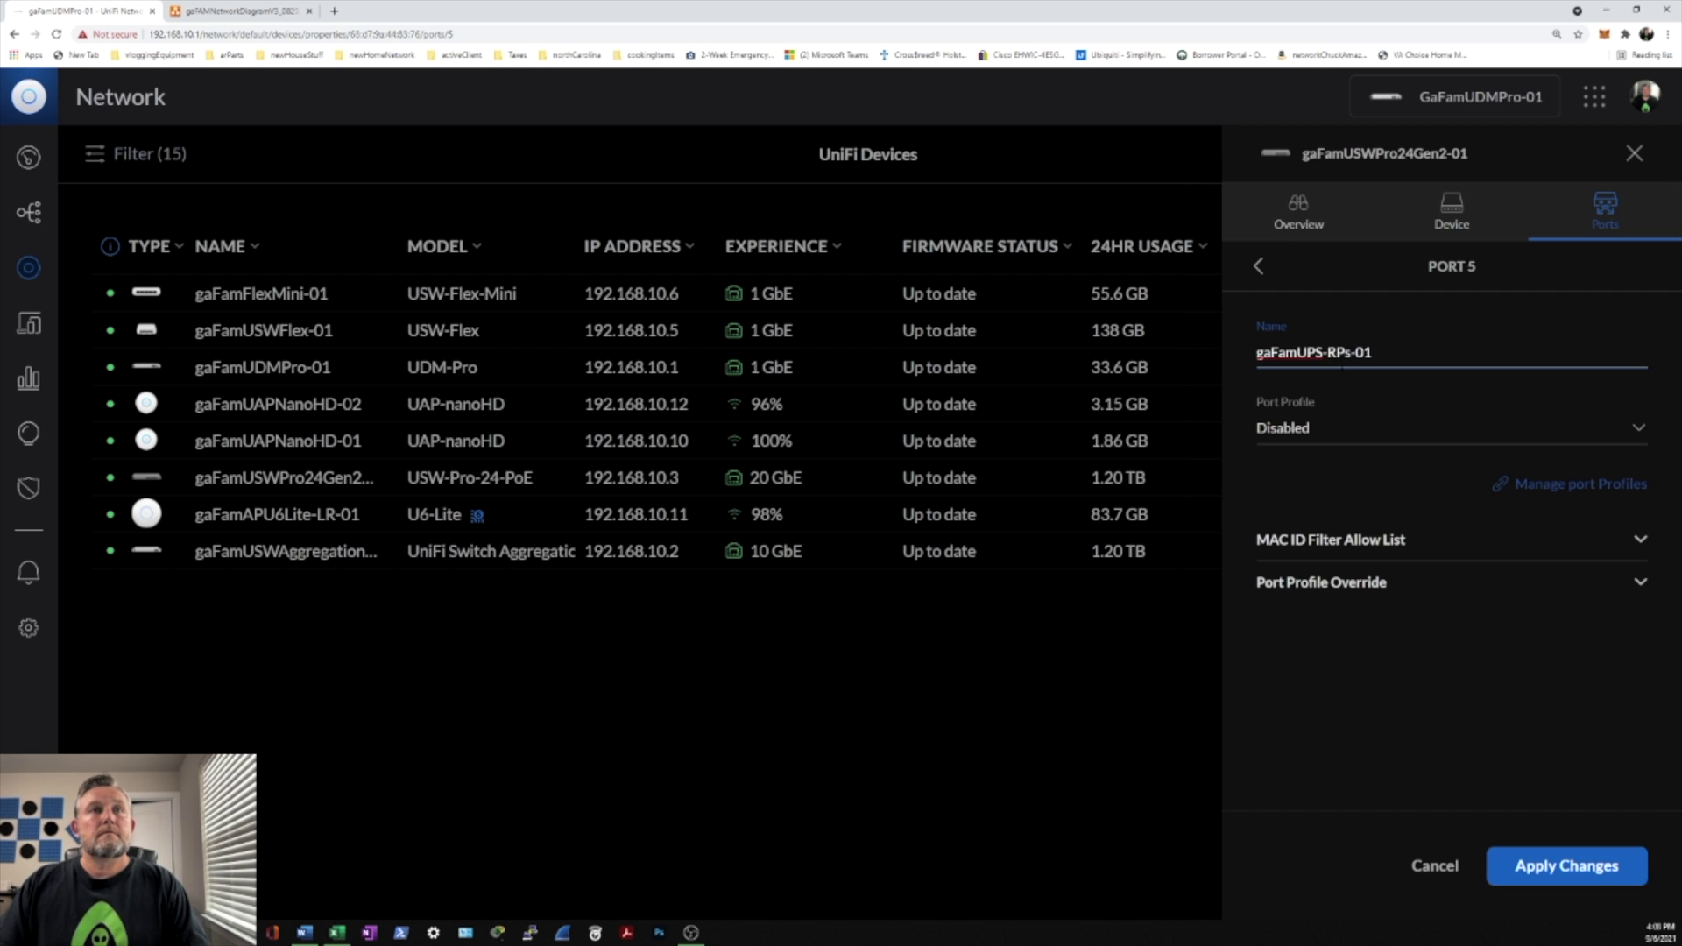
left_click(1378, 438)
scroll(1382, 506, "down", 5)
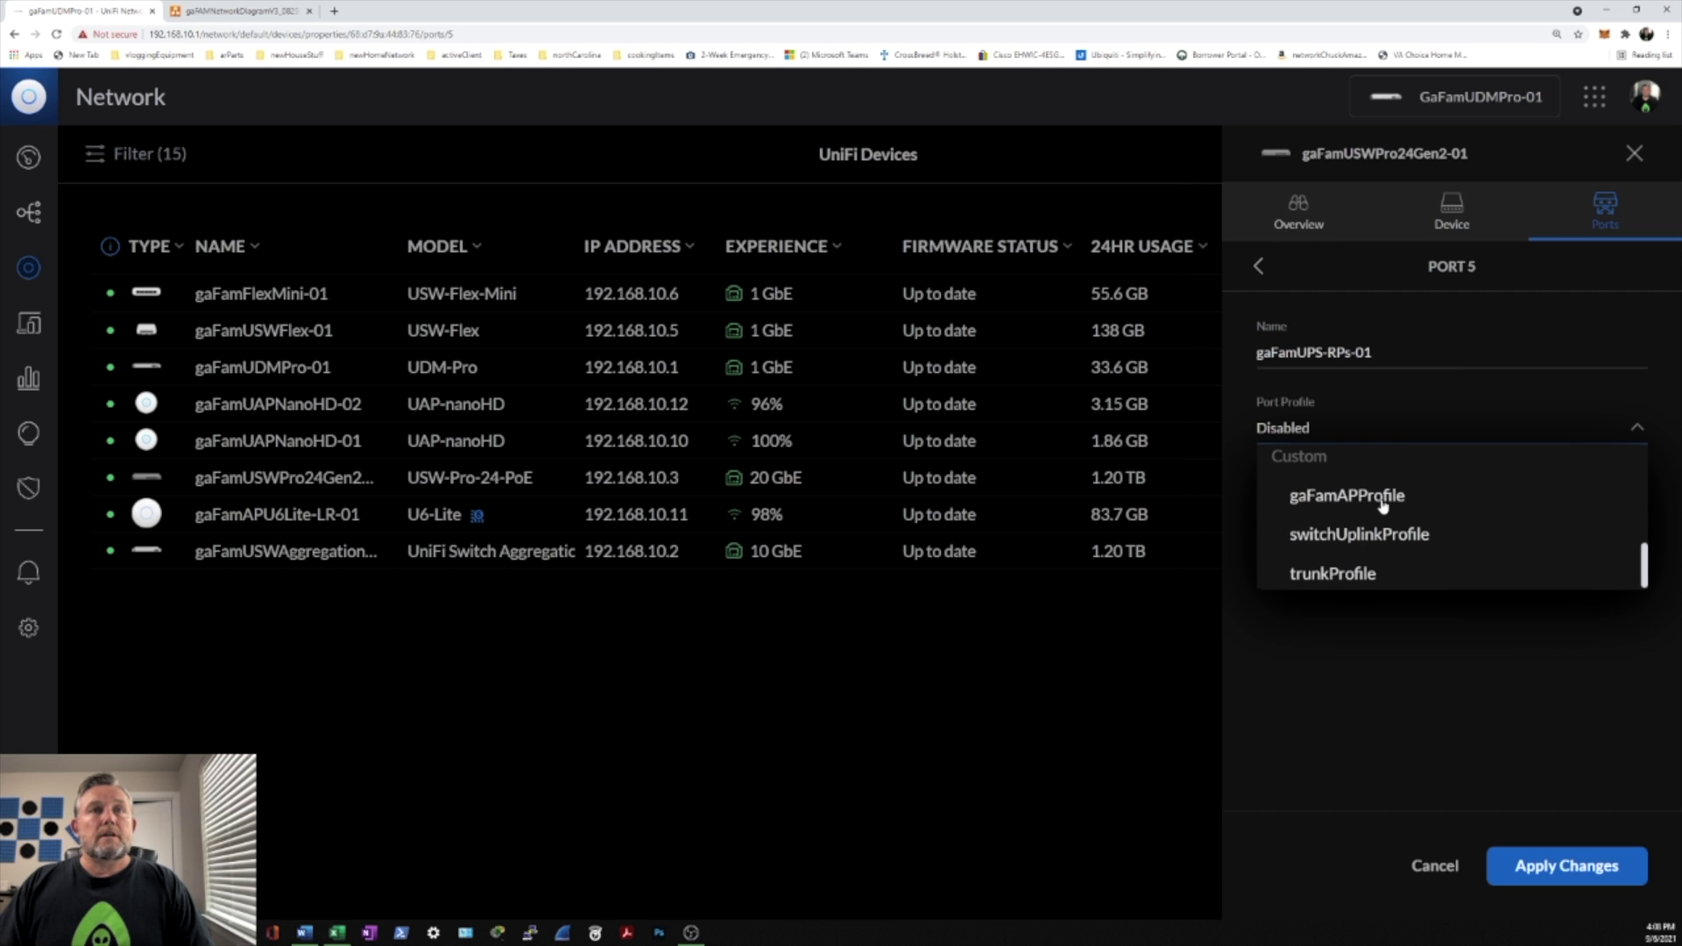
left_click(1368, 569)
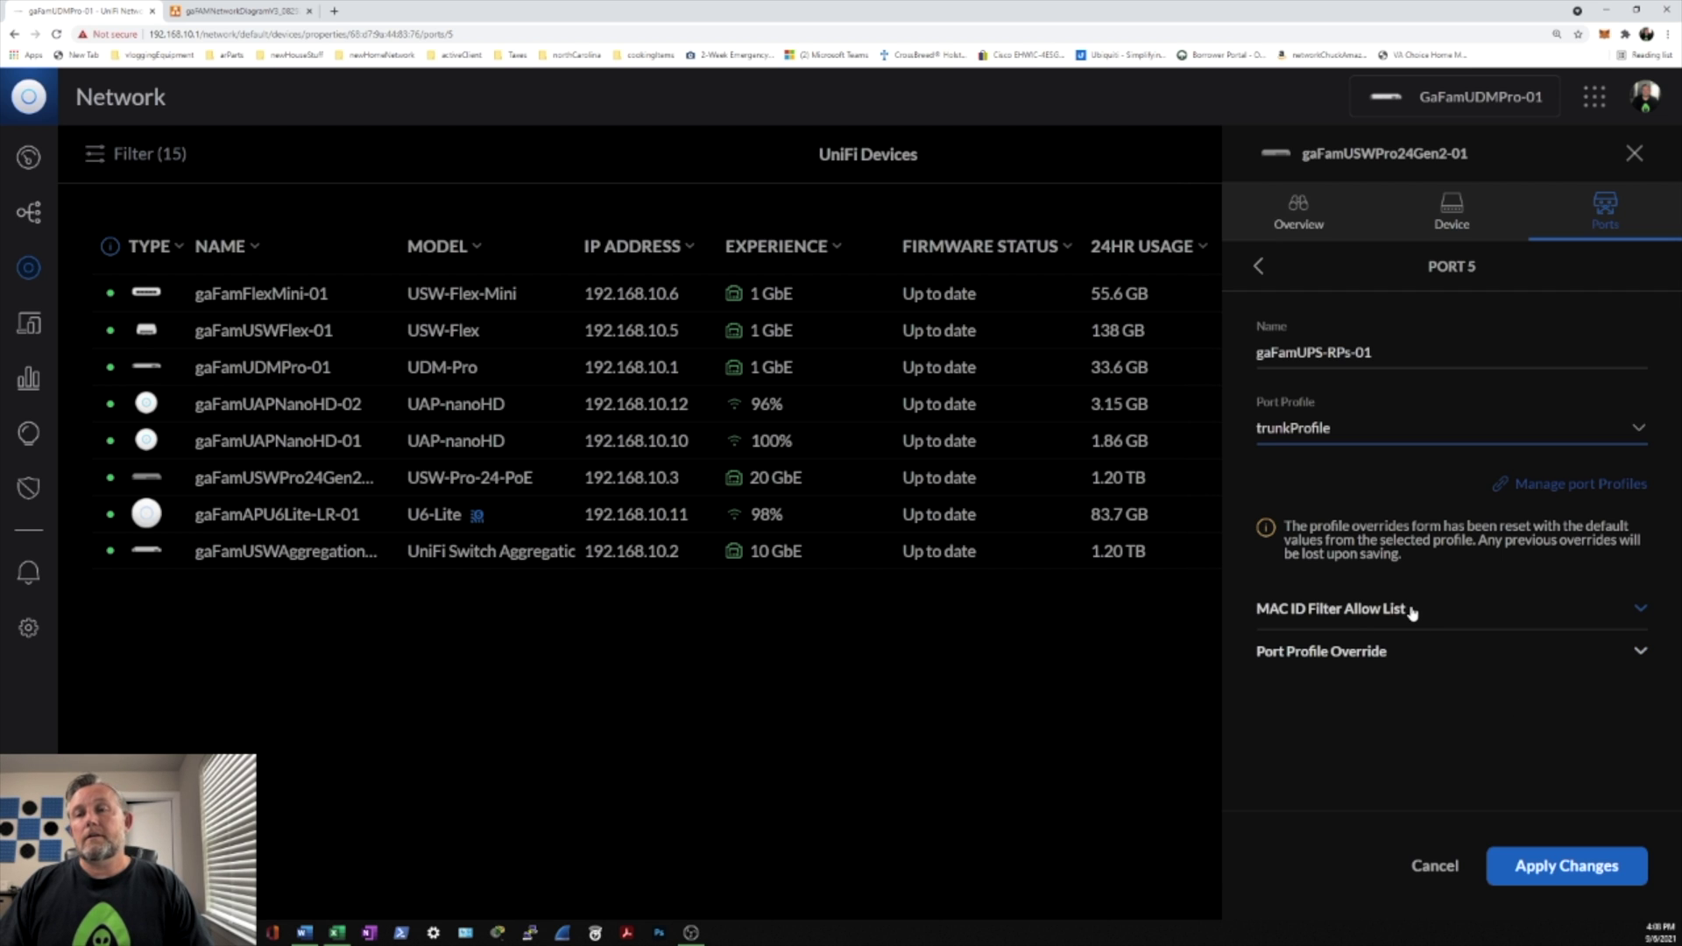
left_click(1559, 879)
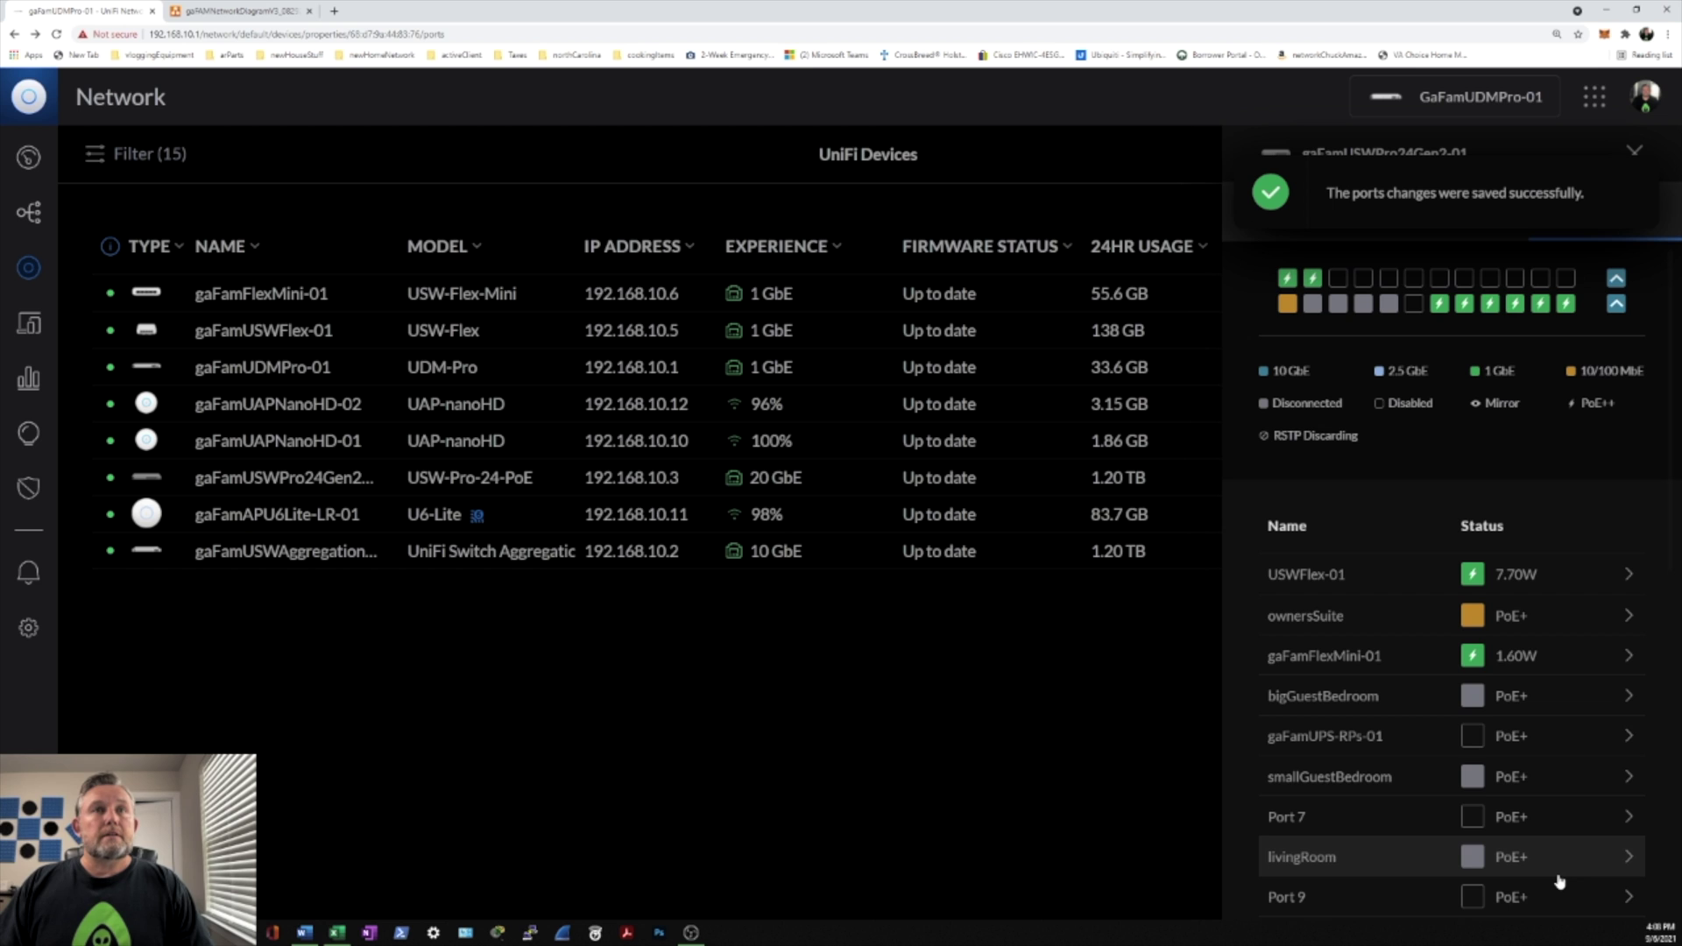
- Adopt the USP RPS from its 'Ready to Add' notification
mouse_move(1342, 286)
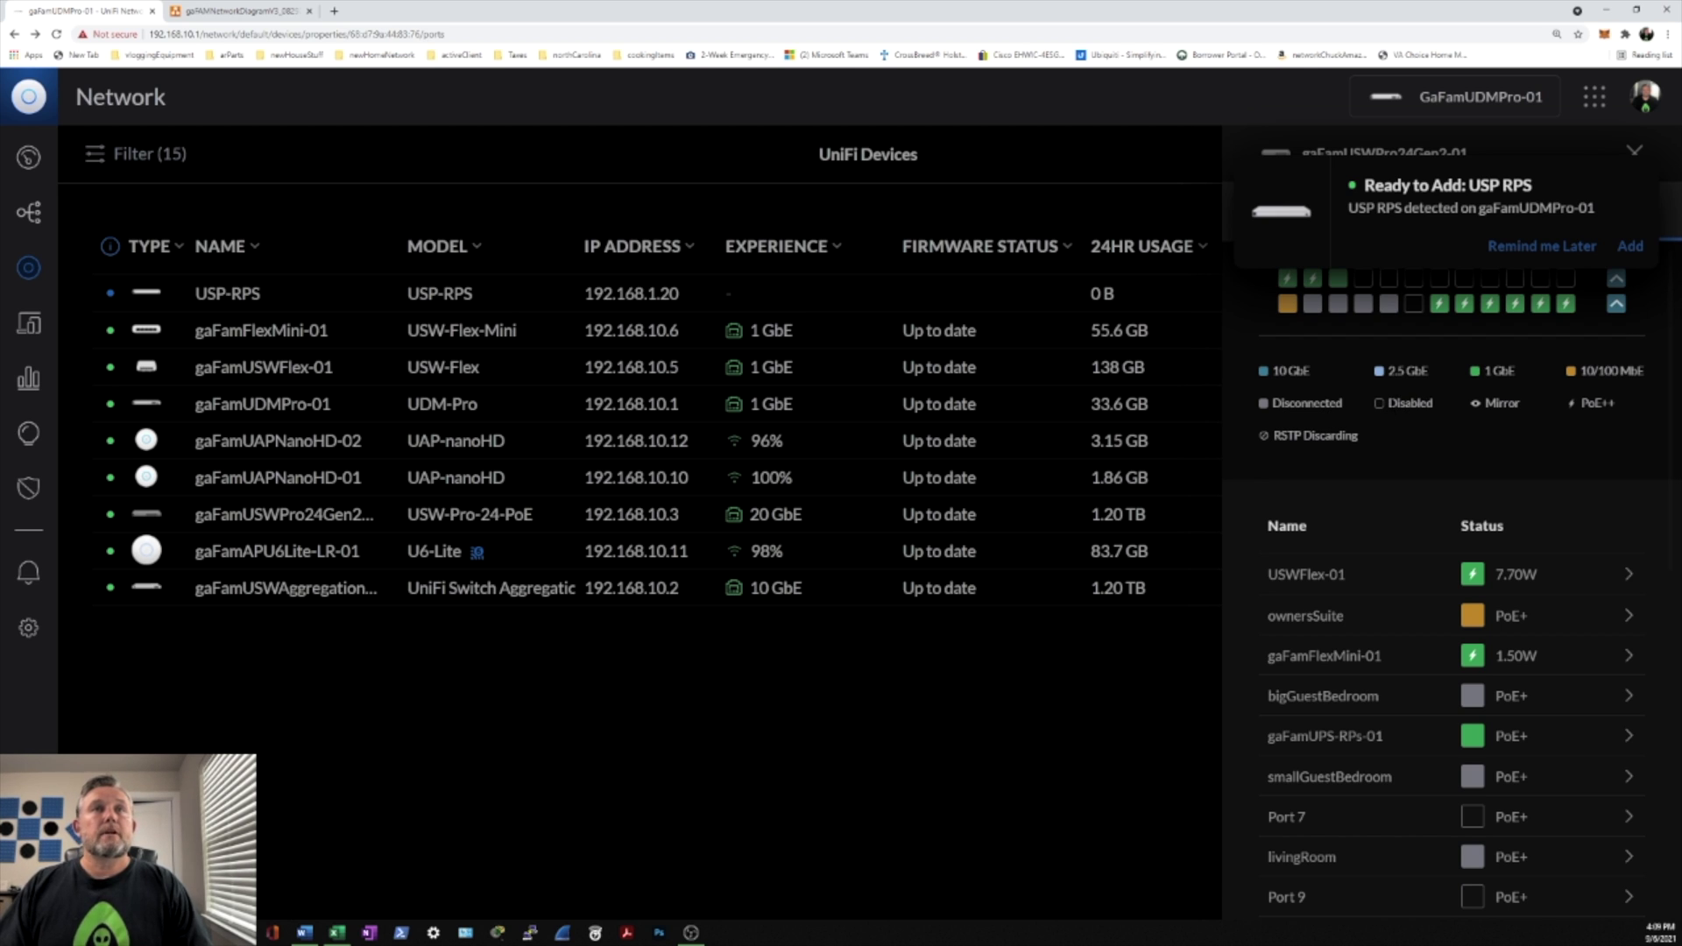
mouse_move(1426, 221)
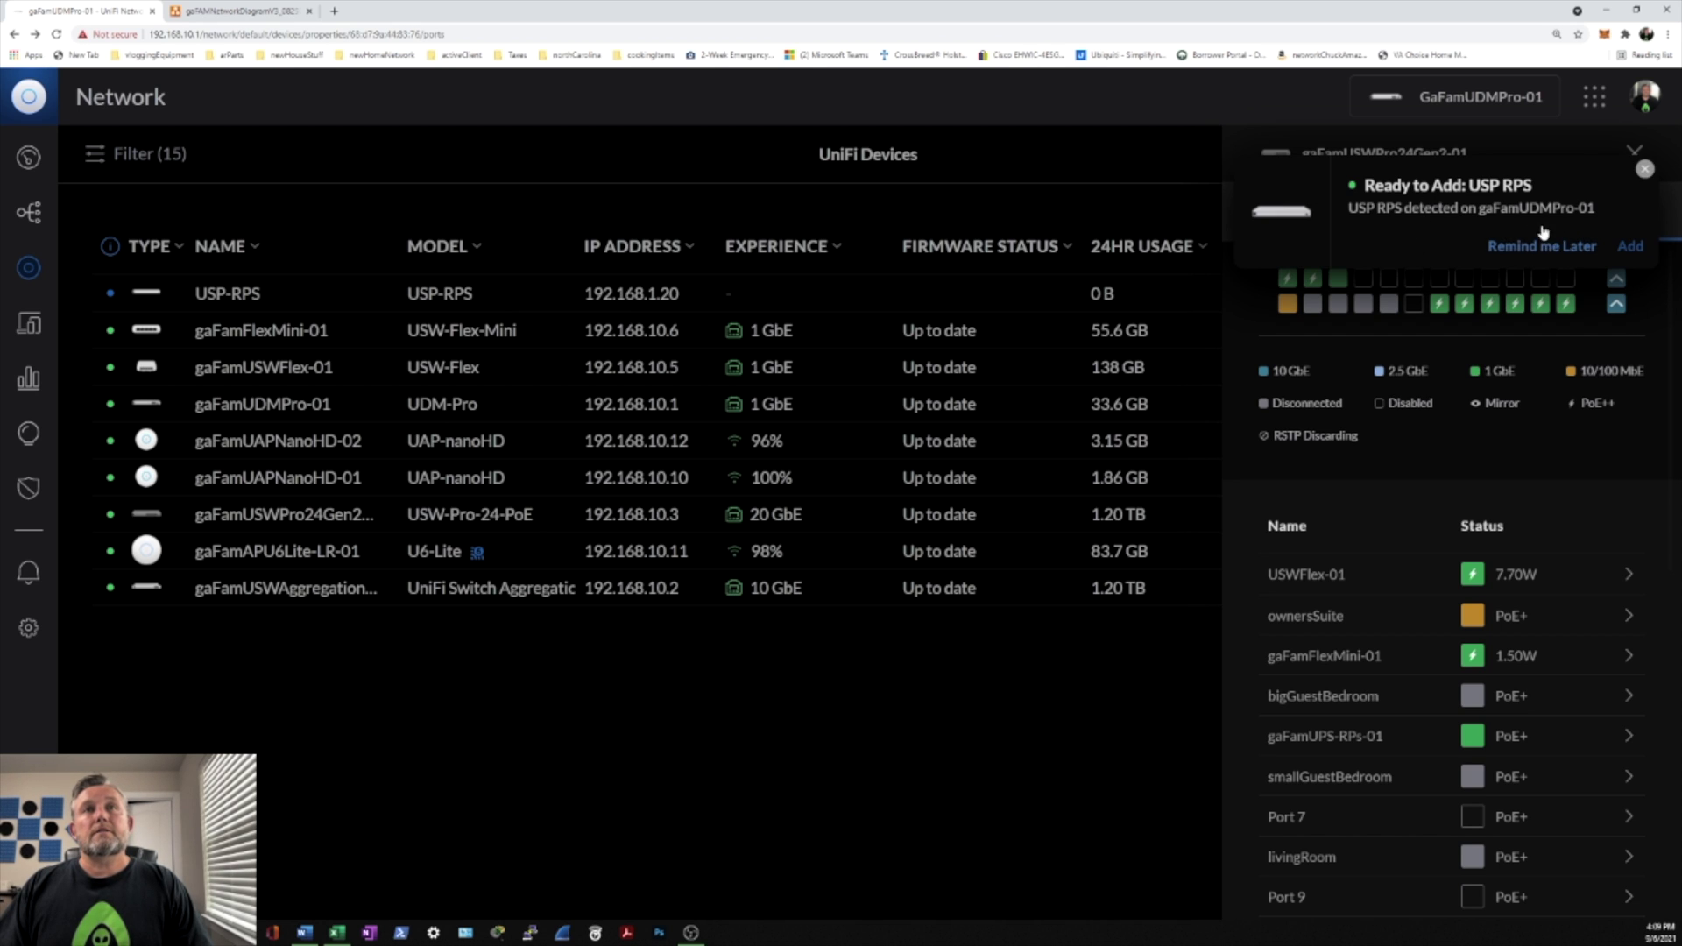
left_click(1628, 247)
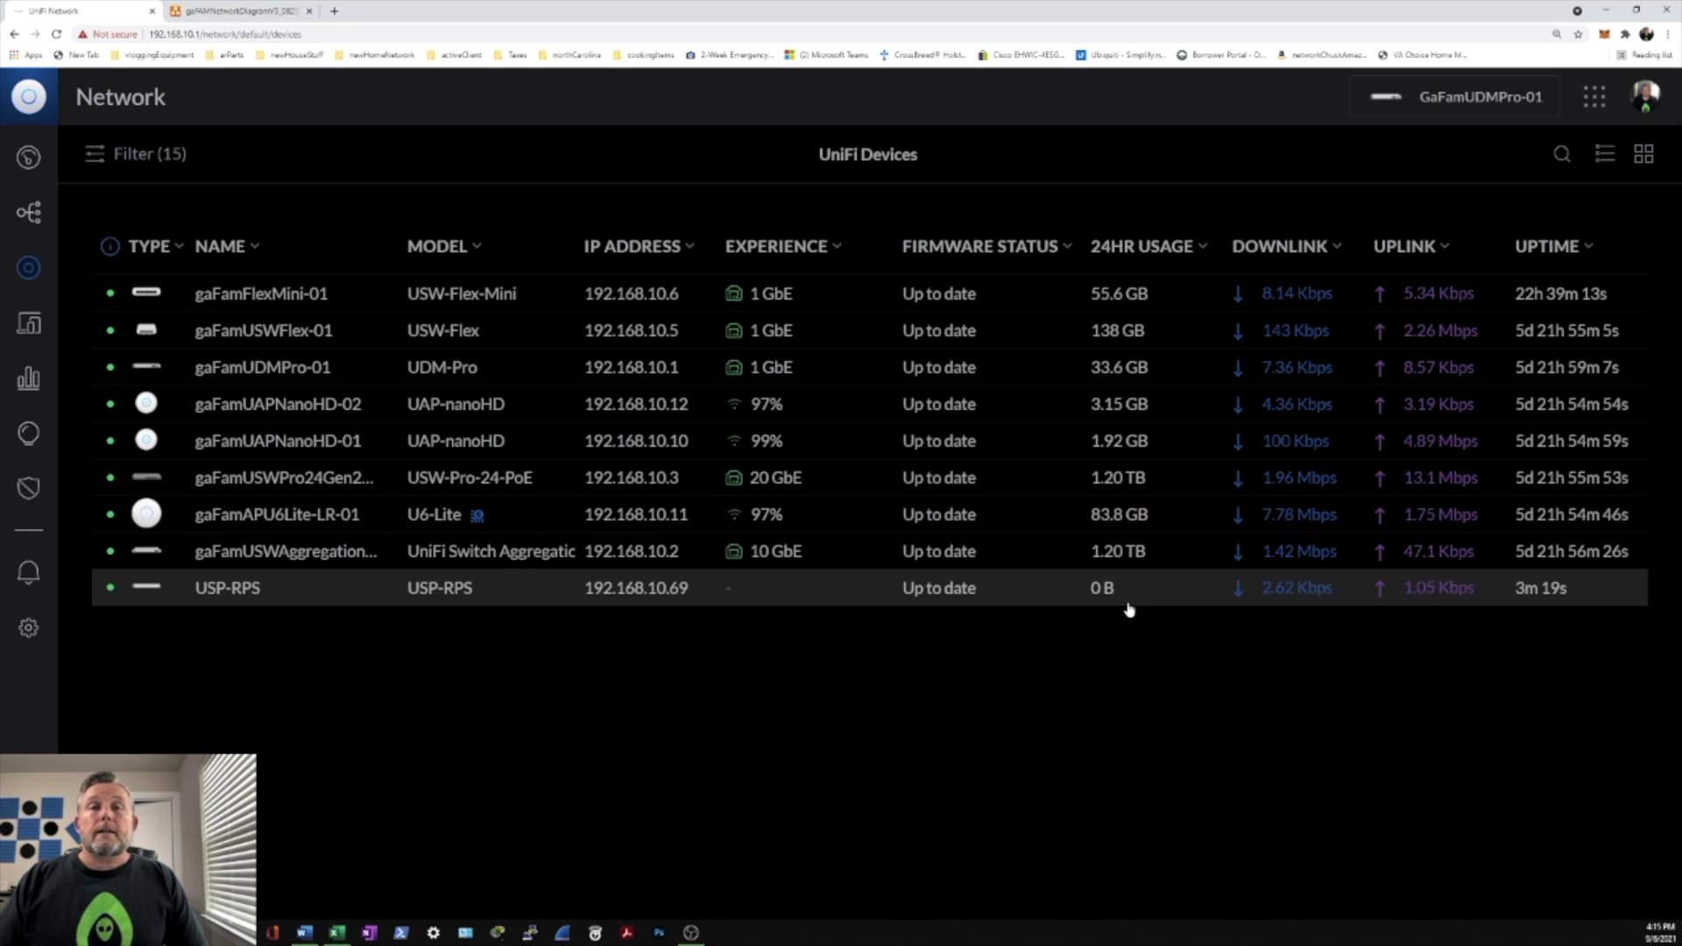
- Open the USP-RPS details and expand Power Utilization to see the per-port draw (60W, 30W, 55W, 40W)
left_click(934, 598)
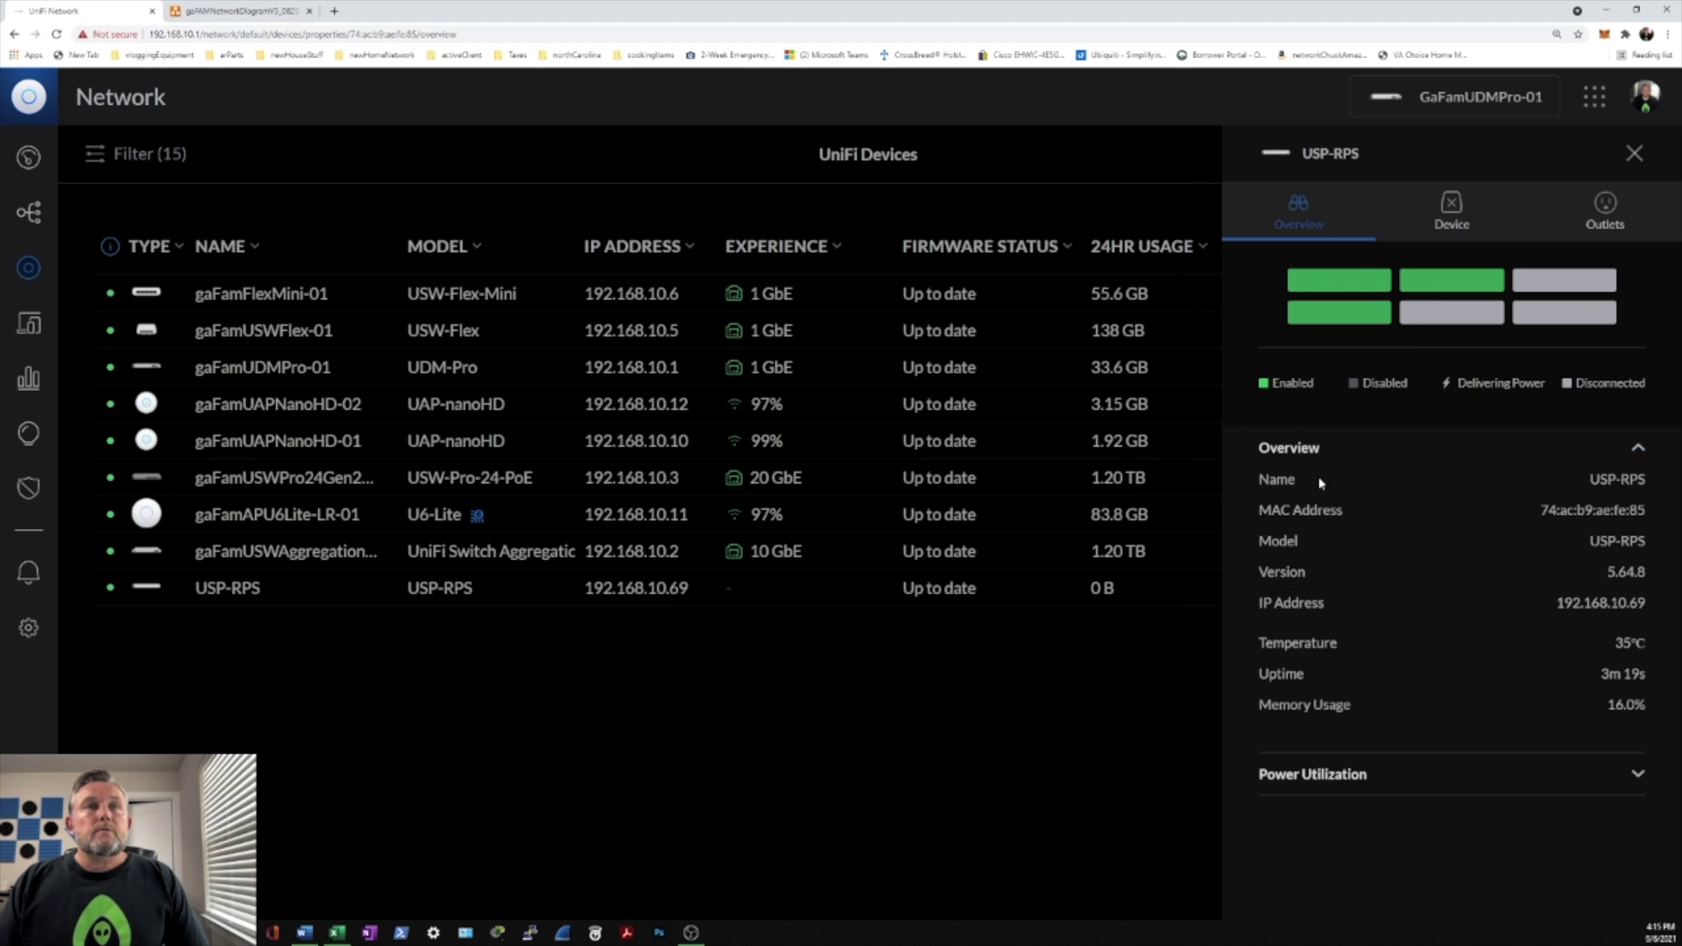
mouse_move(1338, 286)
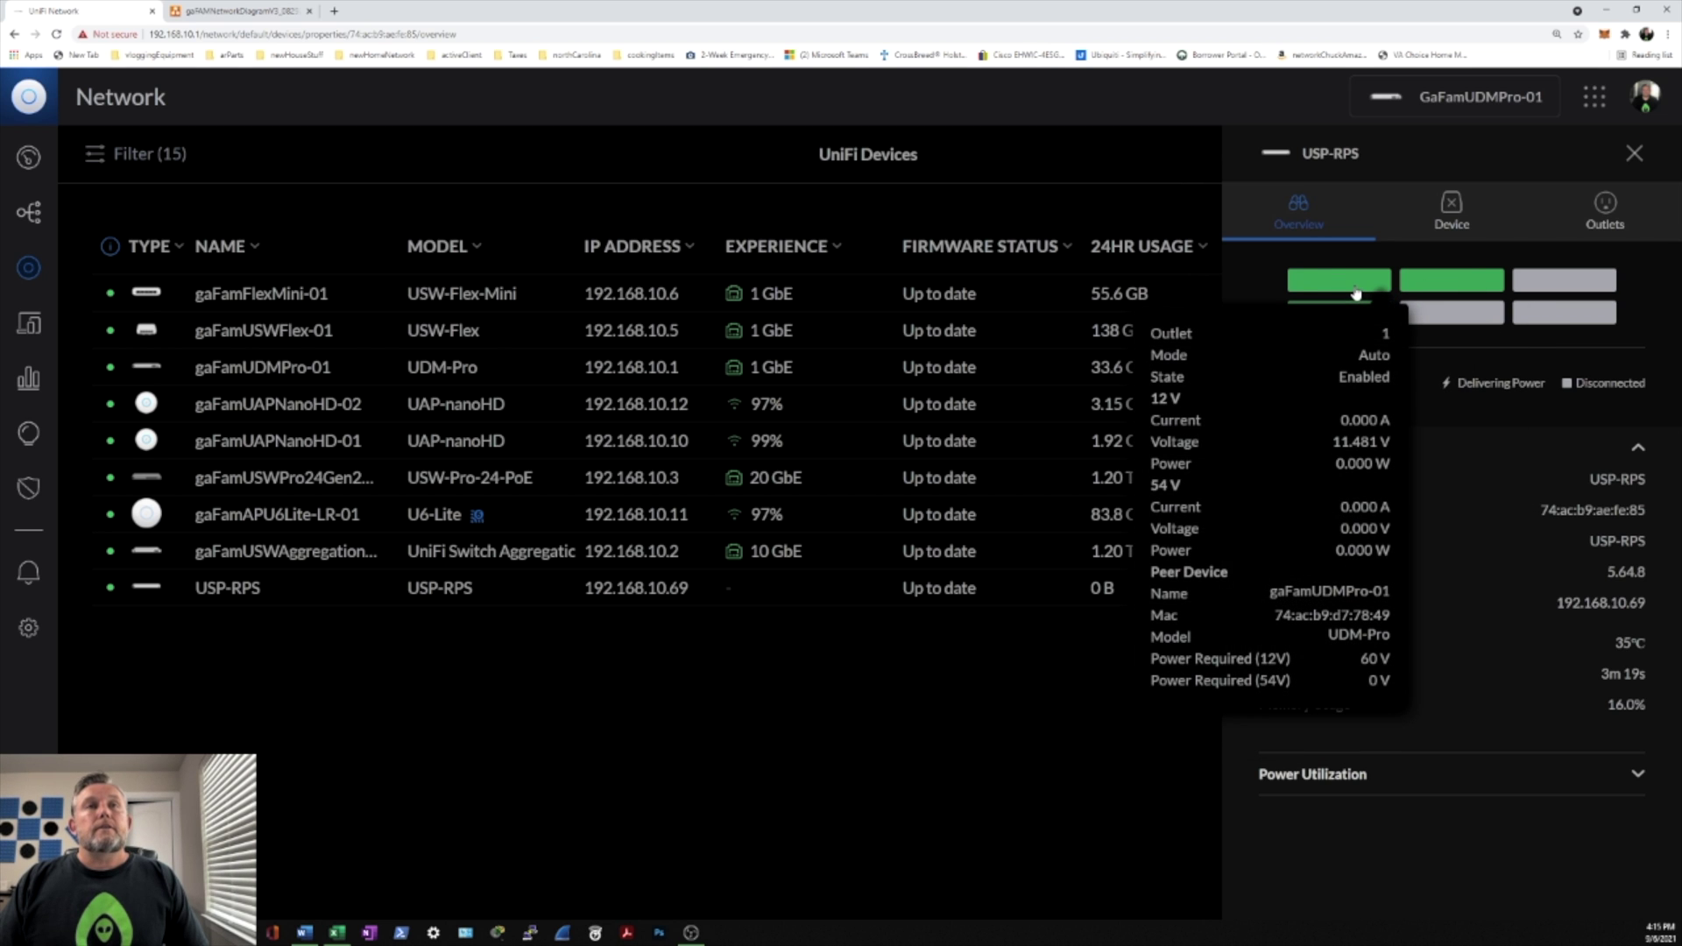
mouse_move(1351, 315)
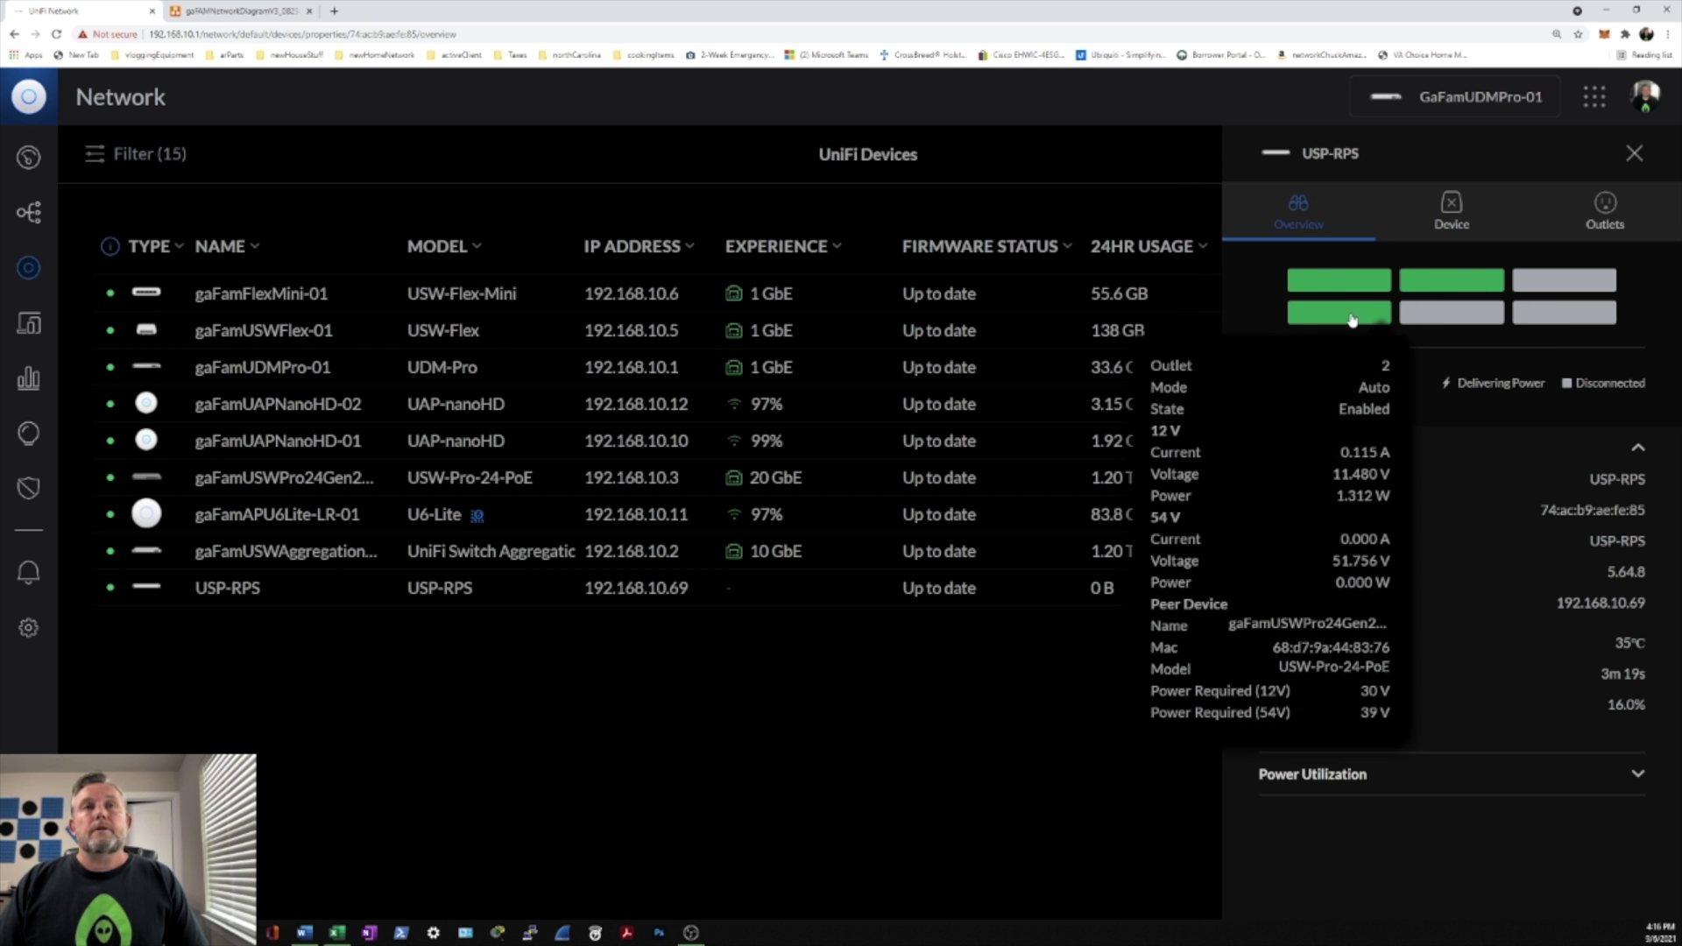
mouse_move(1438, 286)
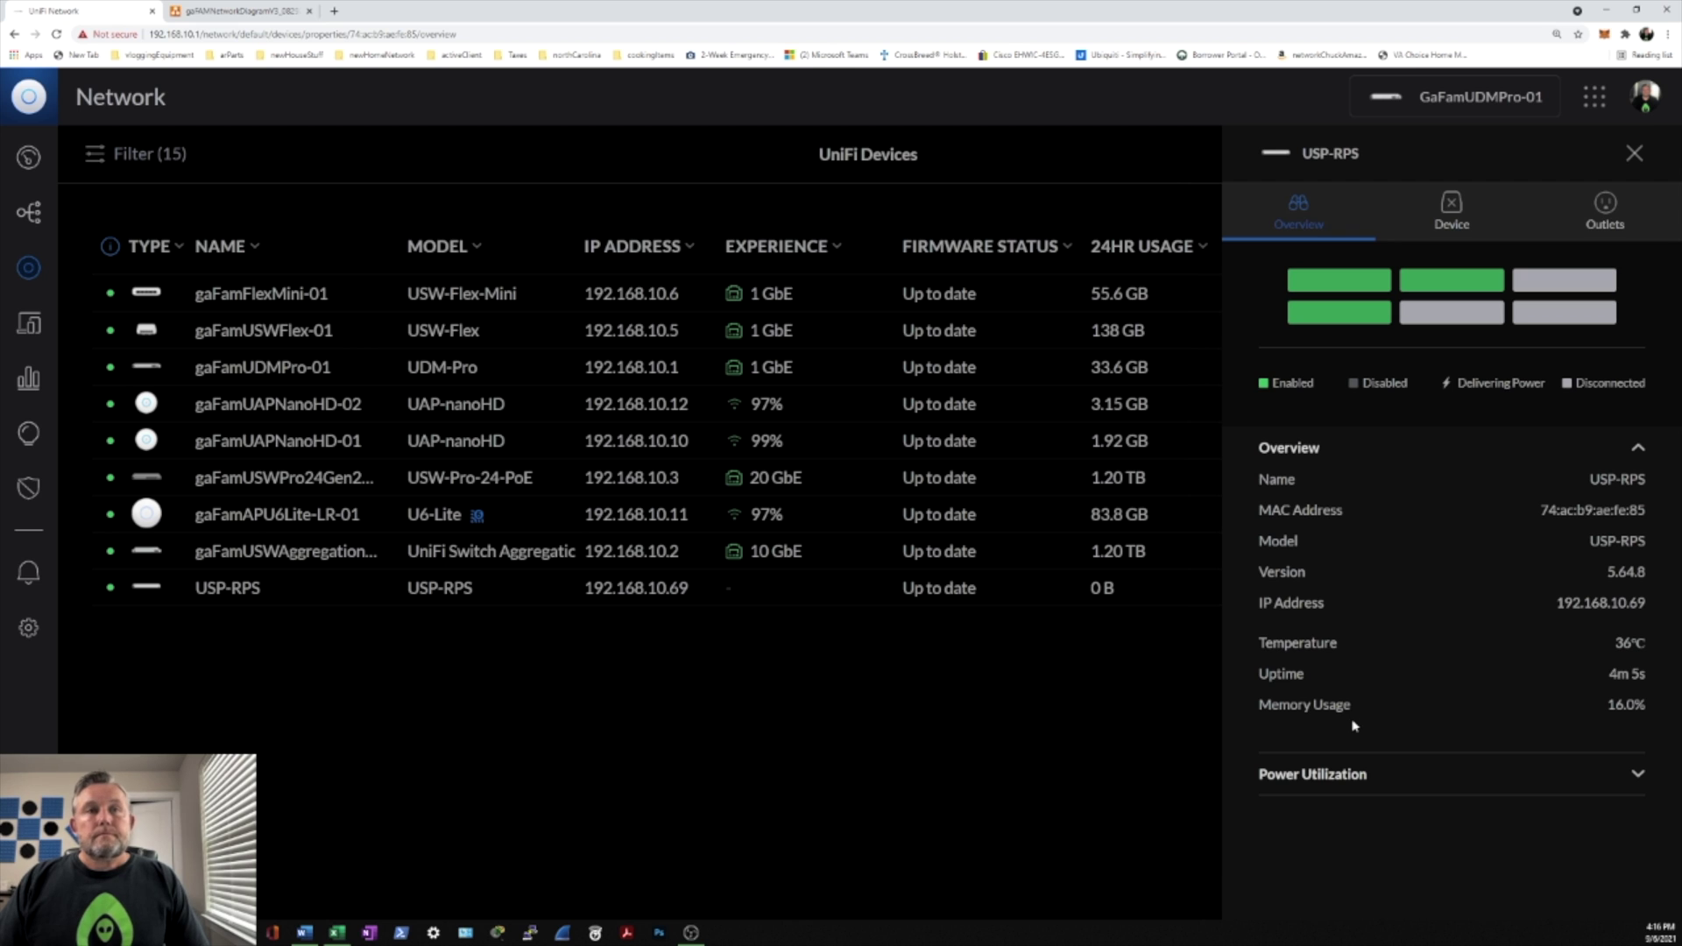
left_click(1385, 779)
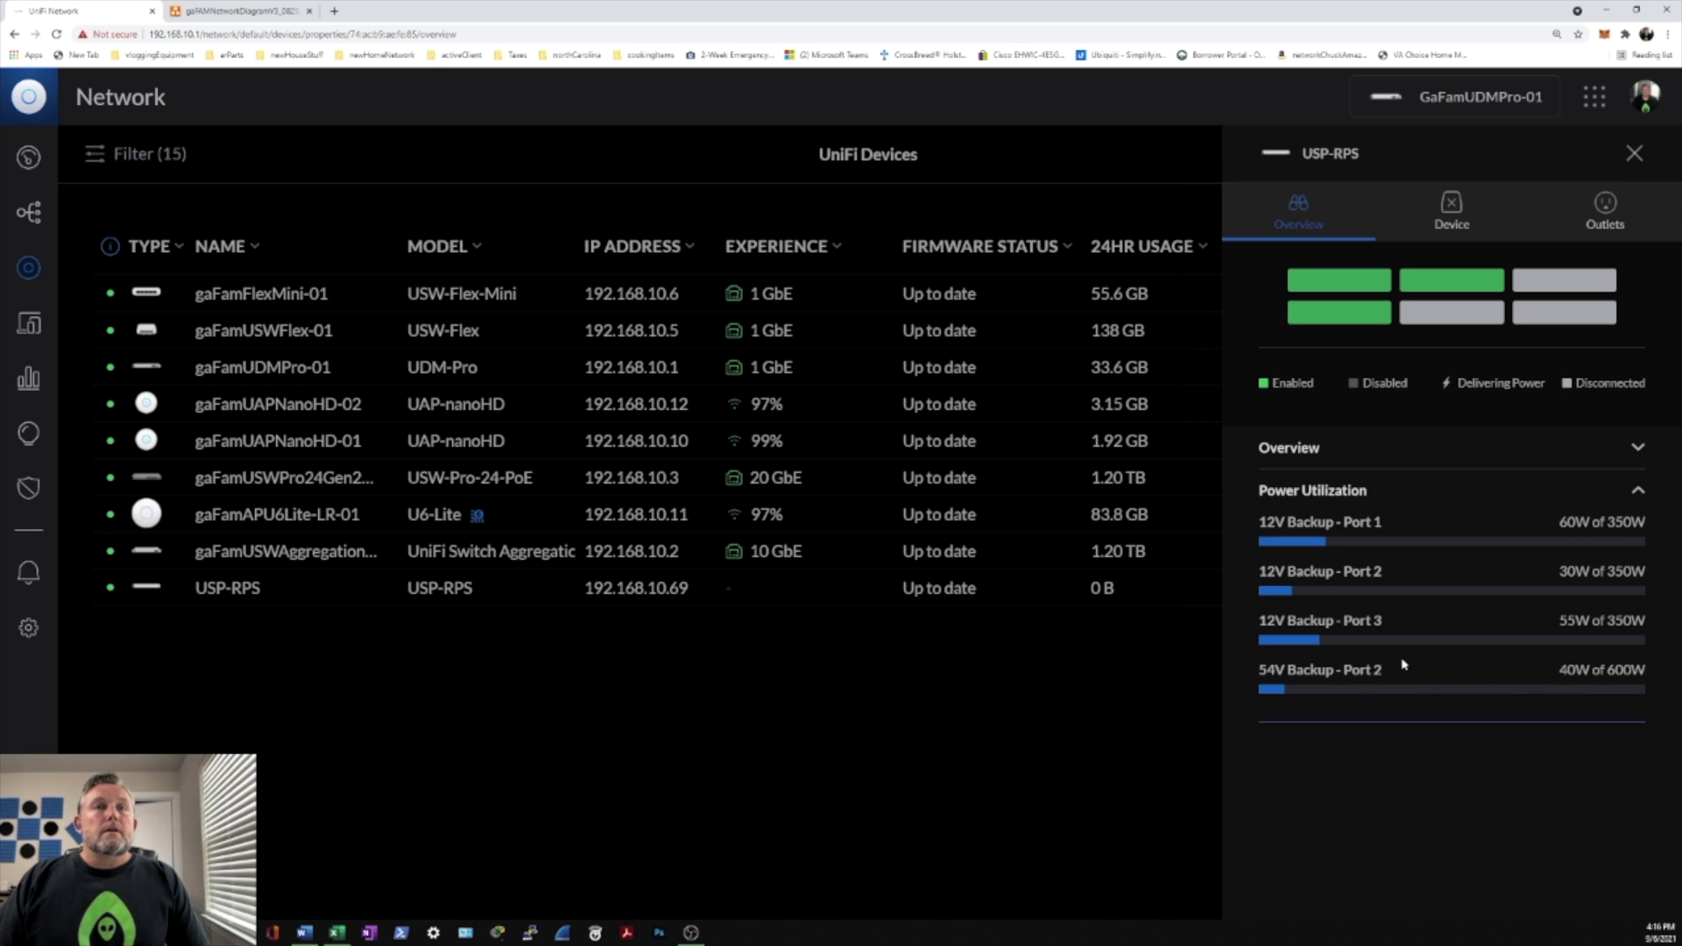
- Enter gaFamUSP-RPS-01 as the USP-RPS device name
left_click(1454, 219)
left_click(1354, 320)
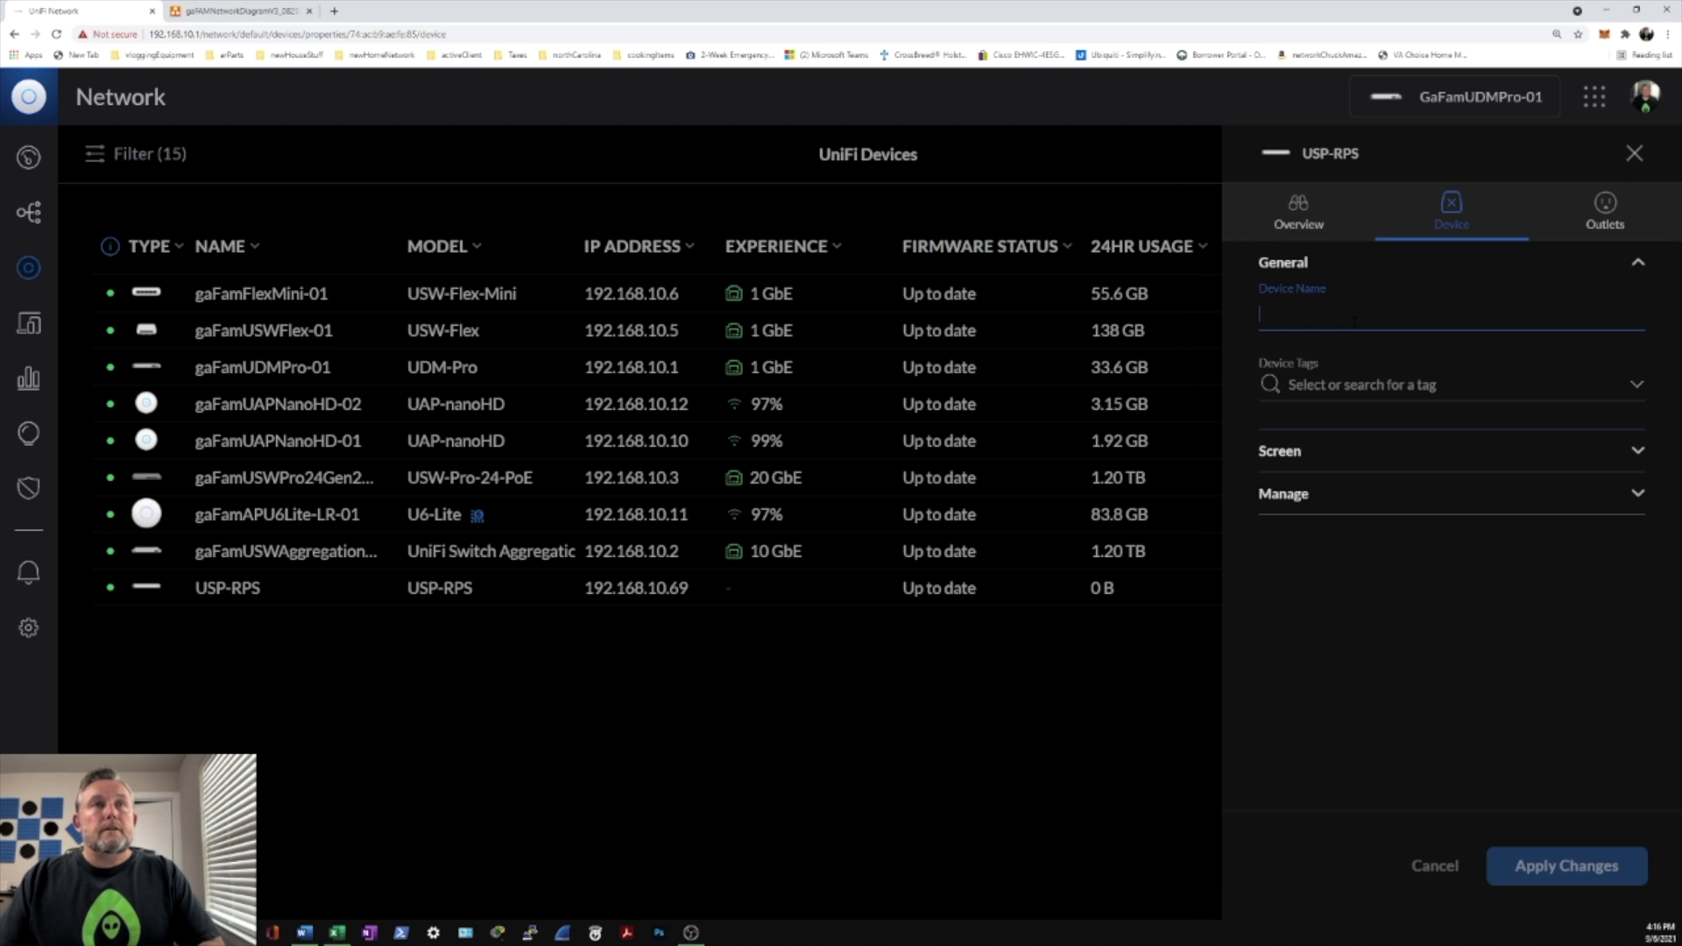
type("gaFam")
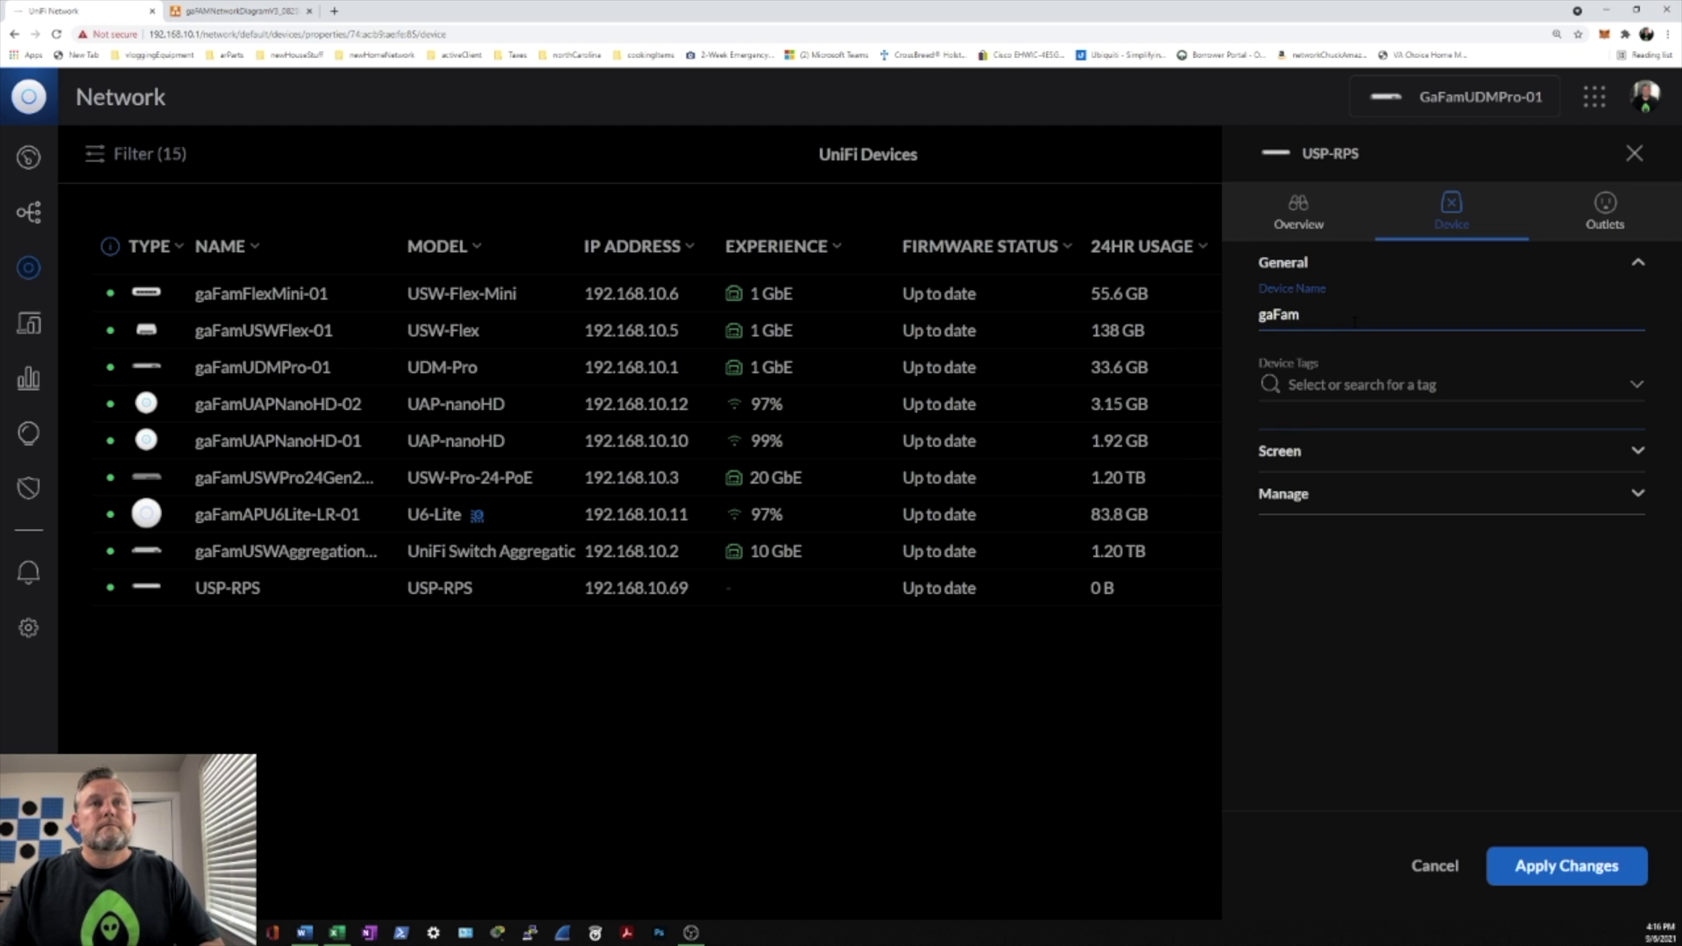
type("USP")
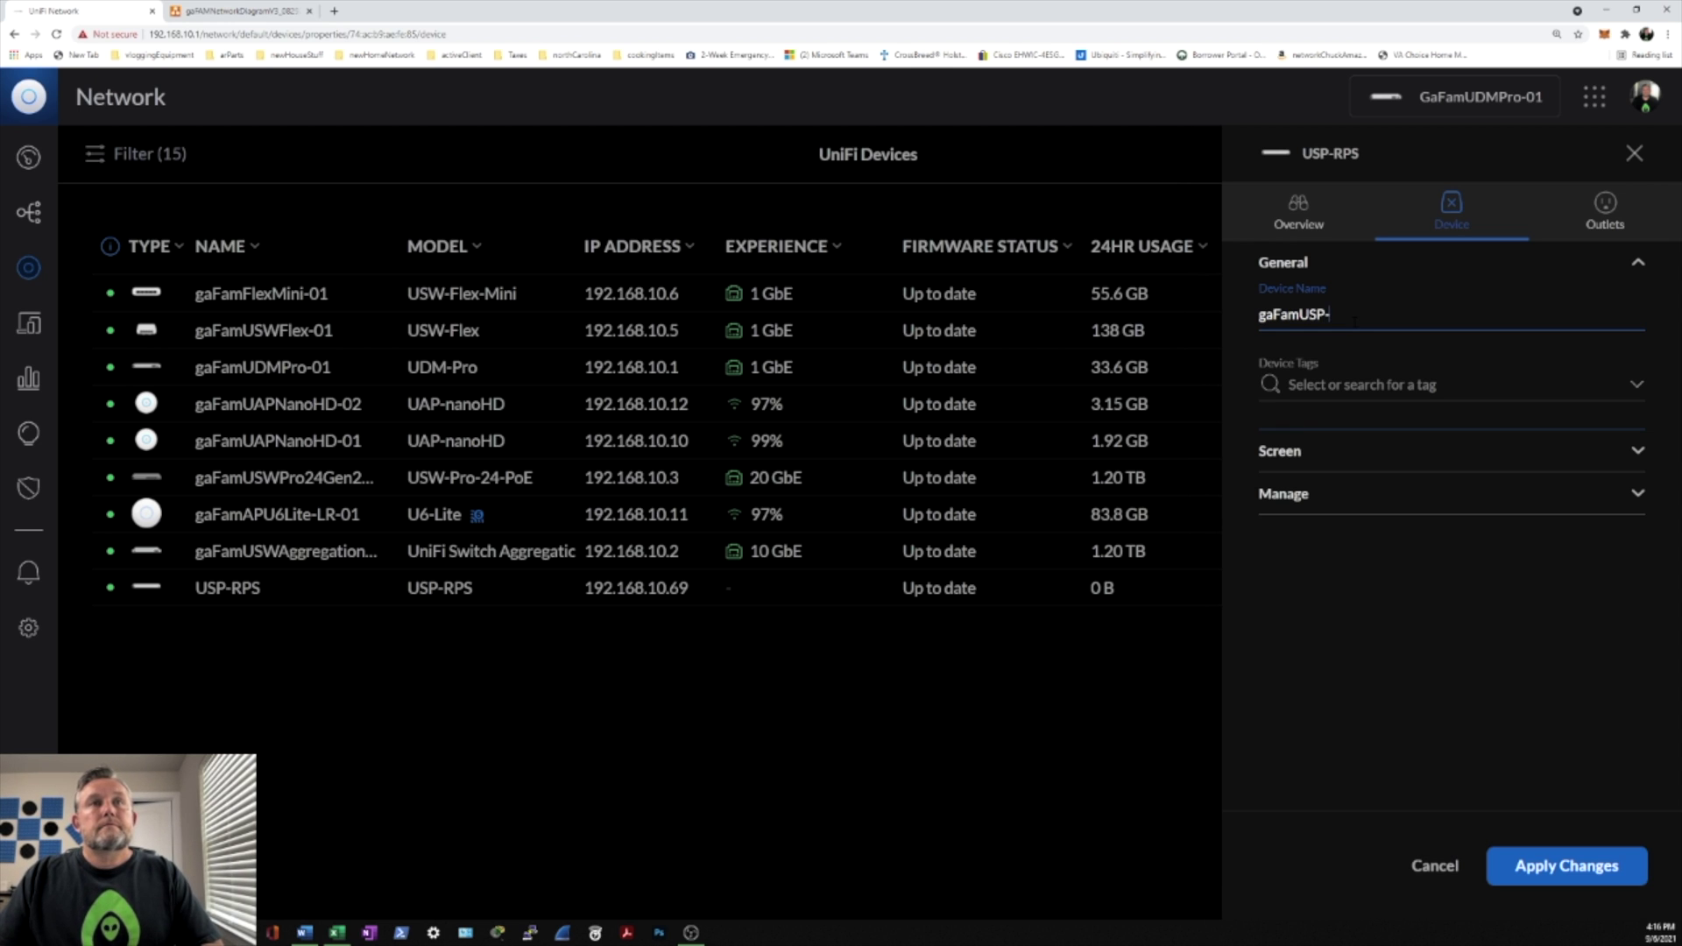
type("-RPS-01")
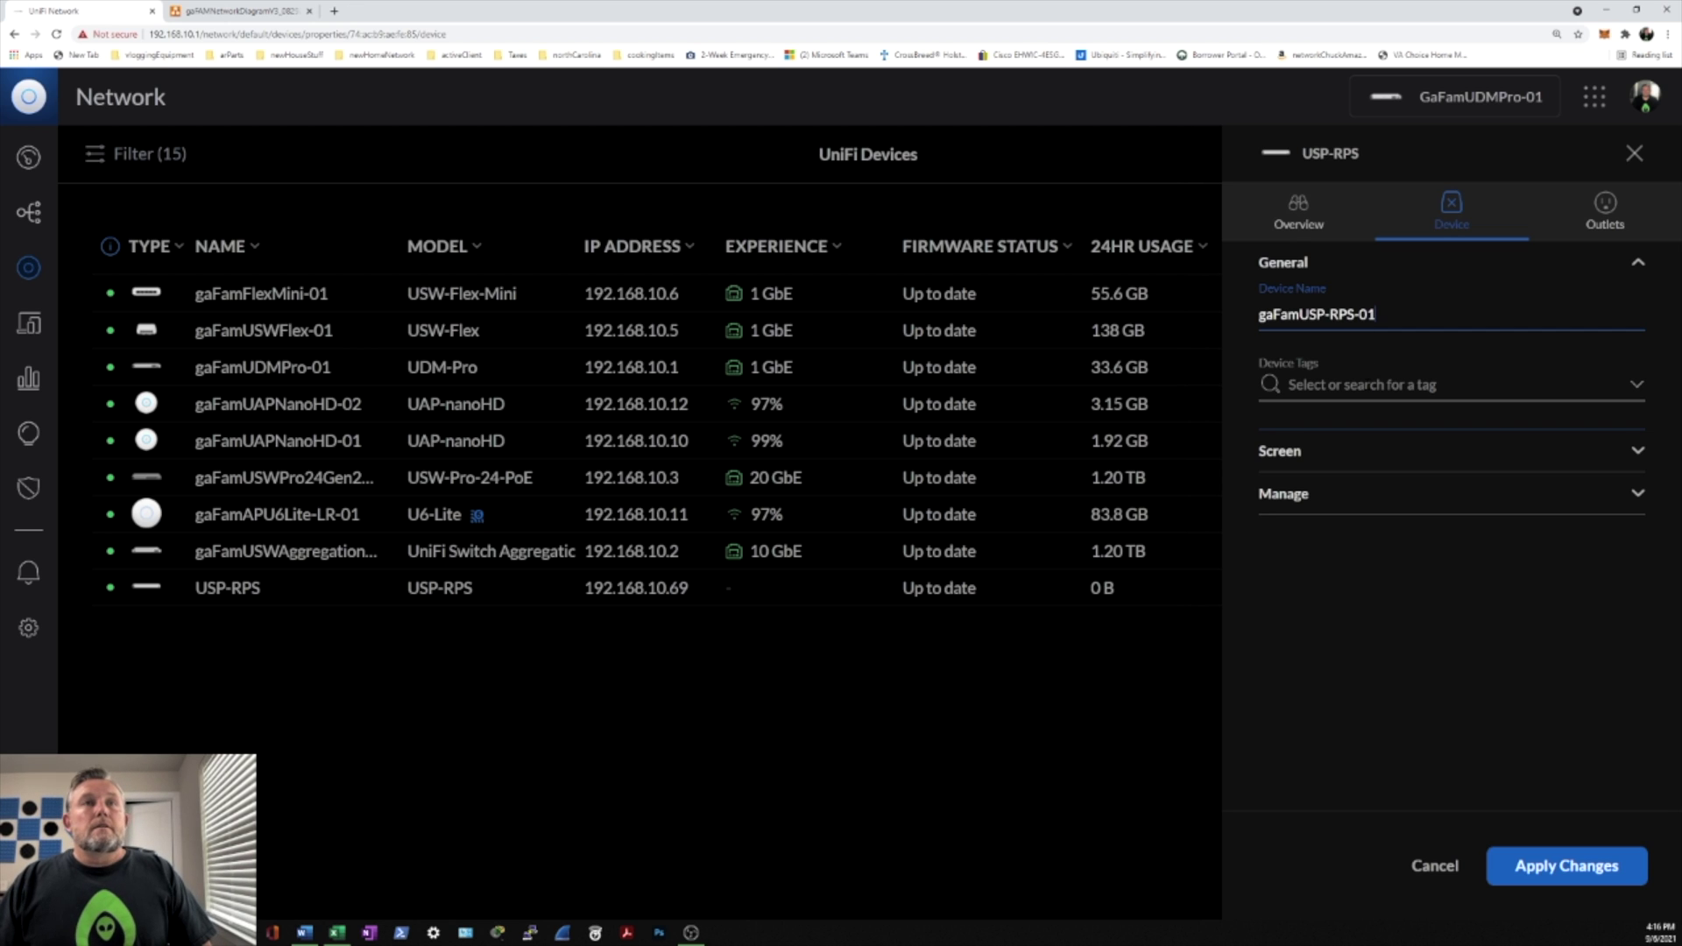
- Review the device tags, Screen and Manage settings, then open outlet Port 4's settings
left_click(1362, 384)
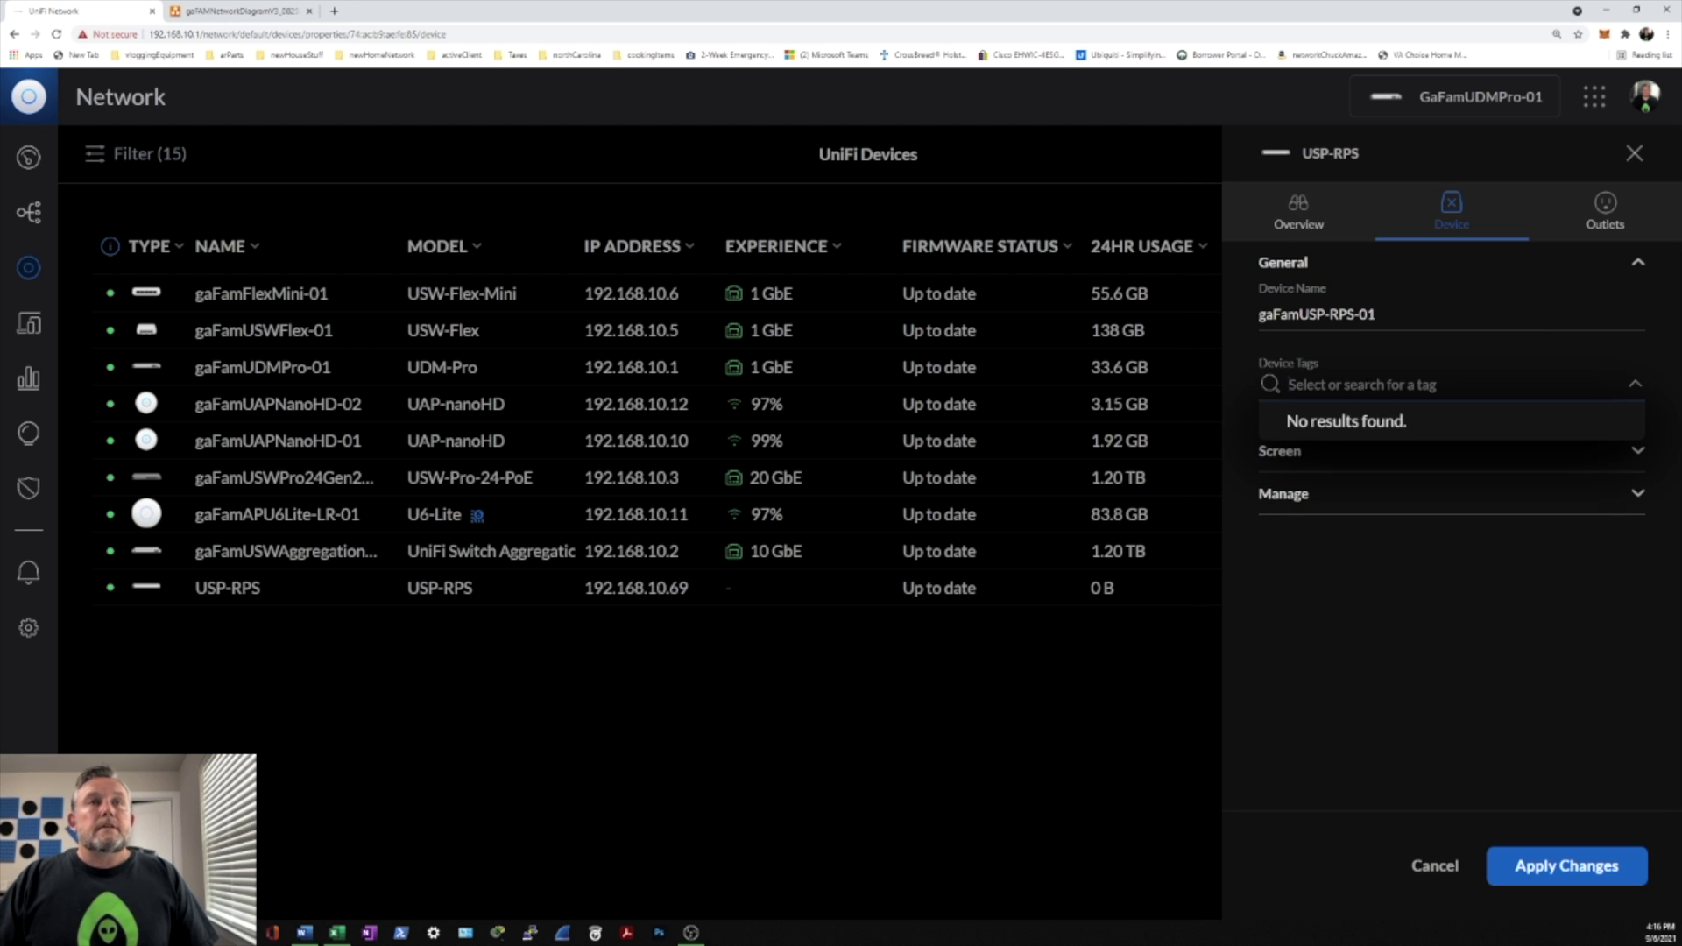
left_click(1327, 464)
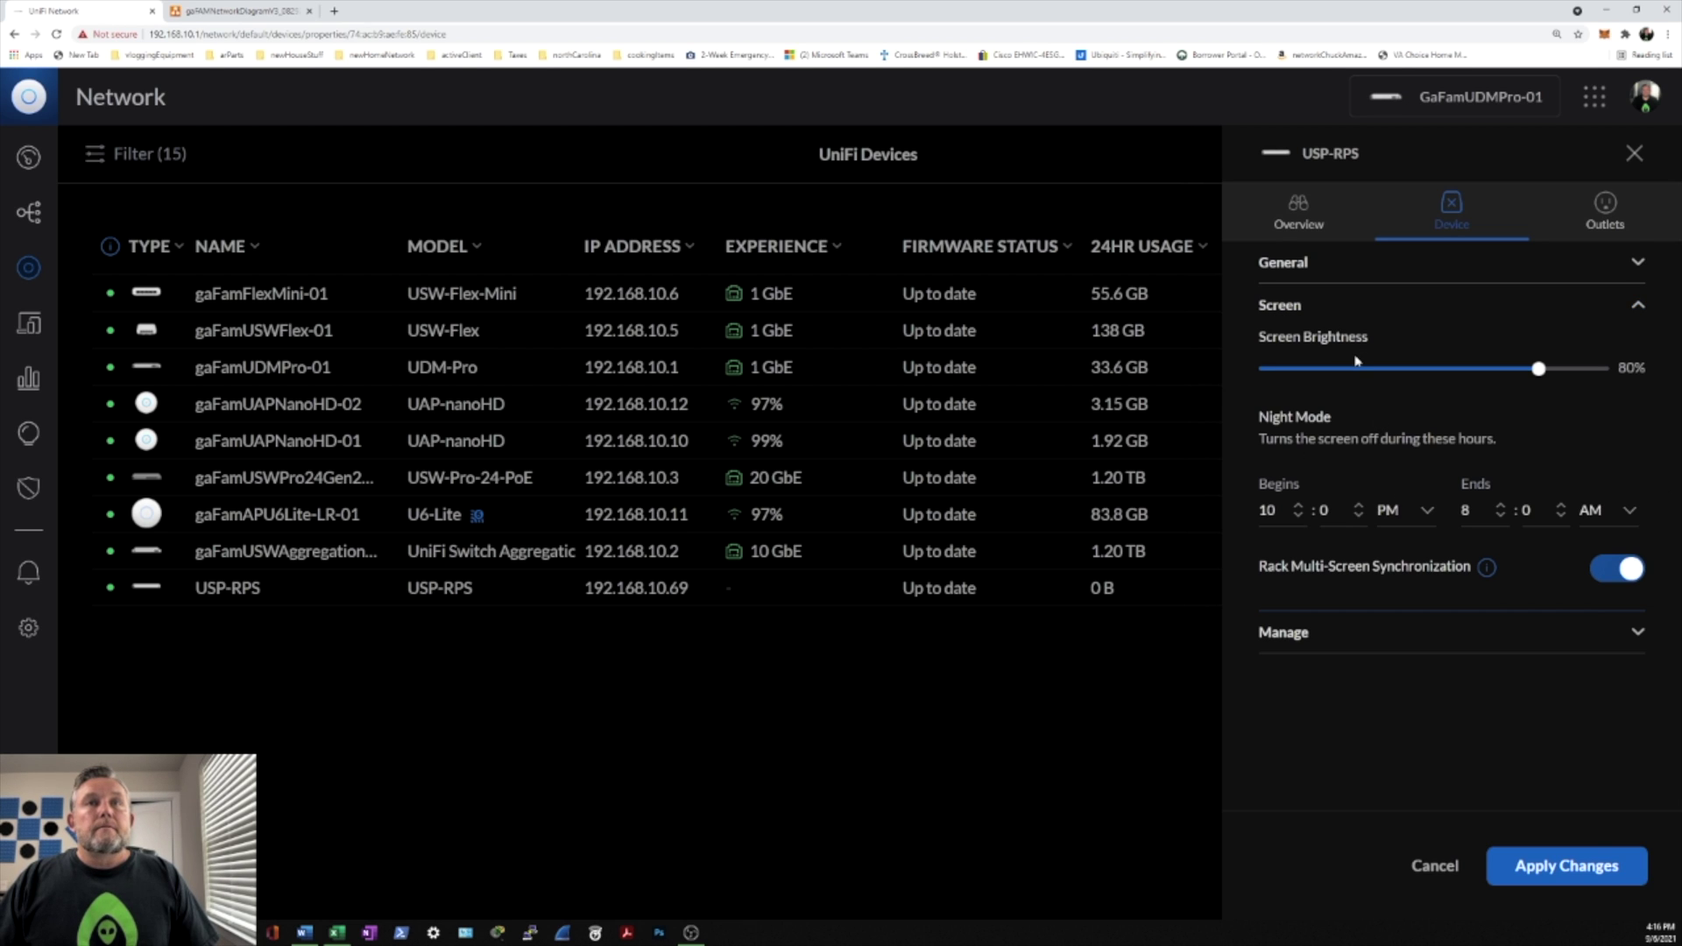
left_click(1327, 635)
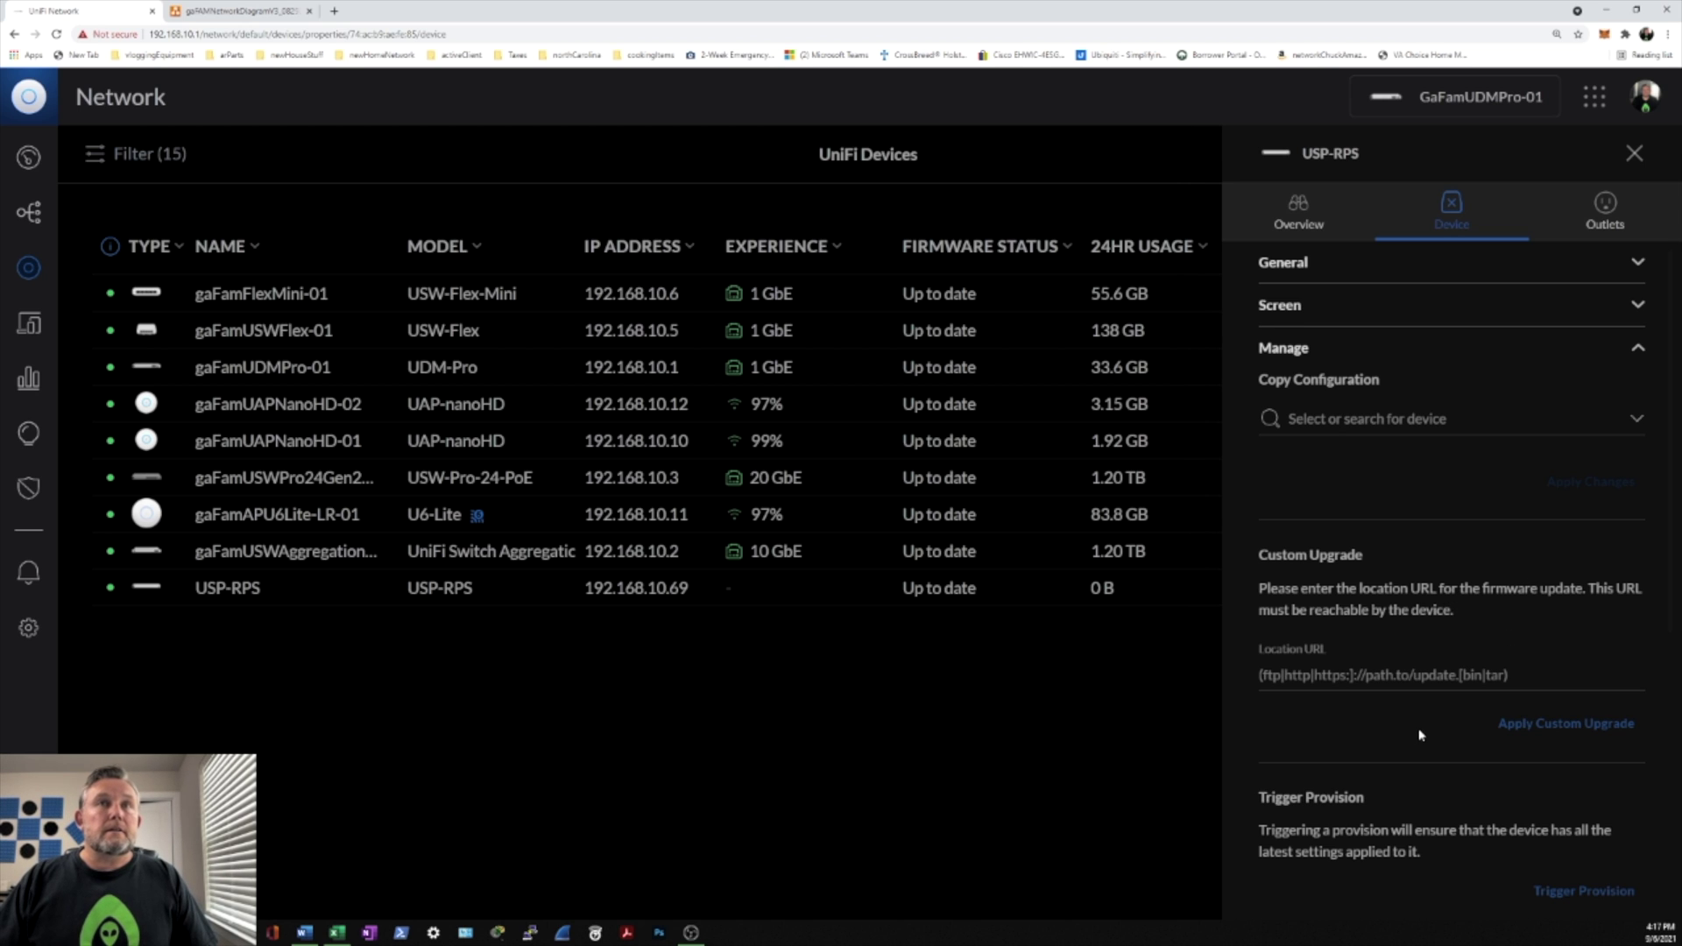
left_click(1599, 225)
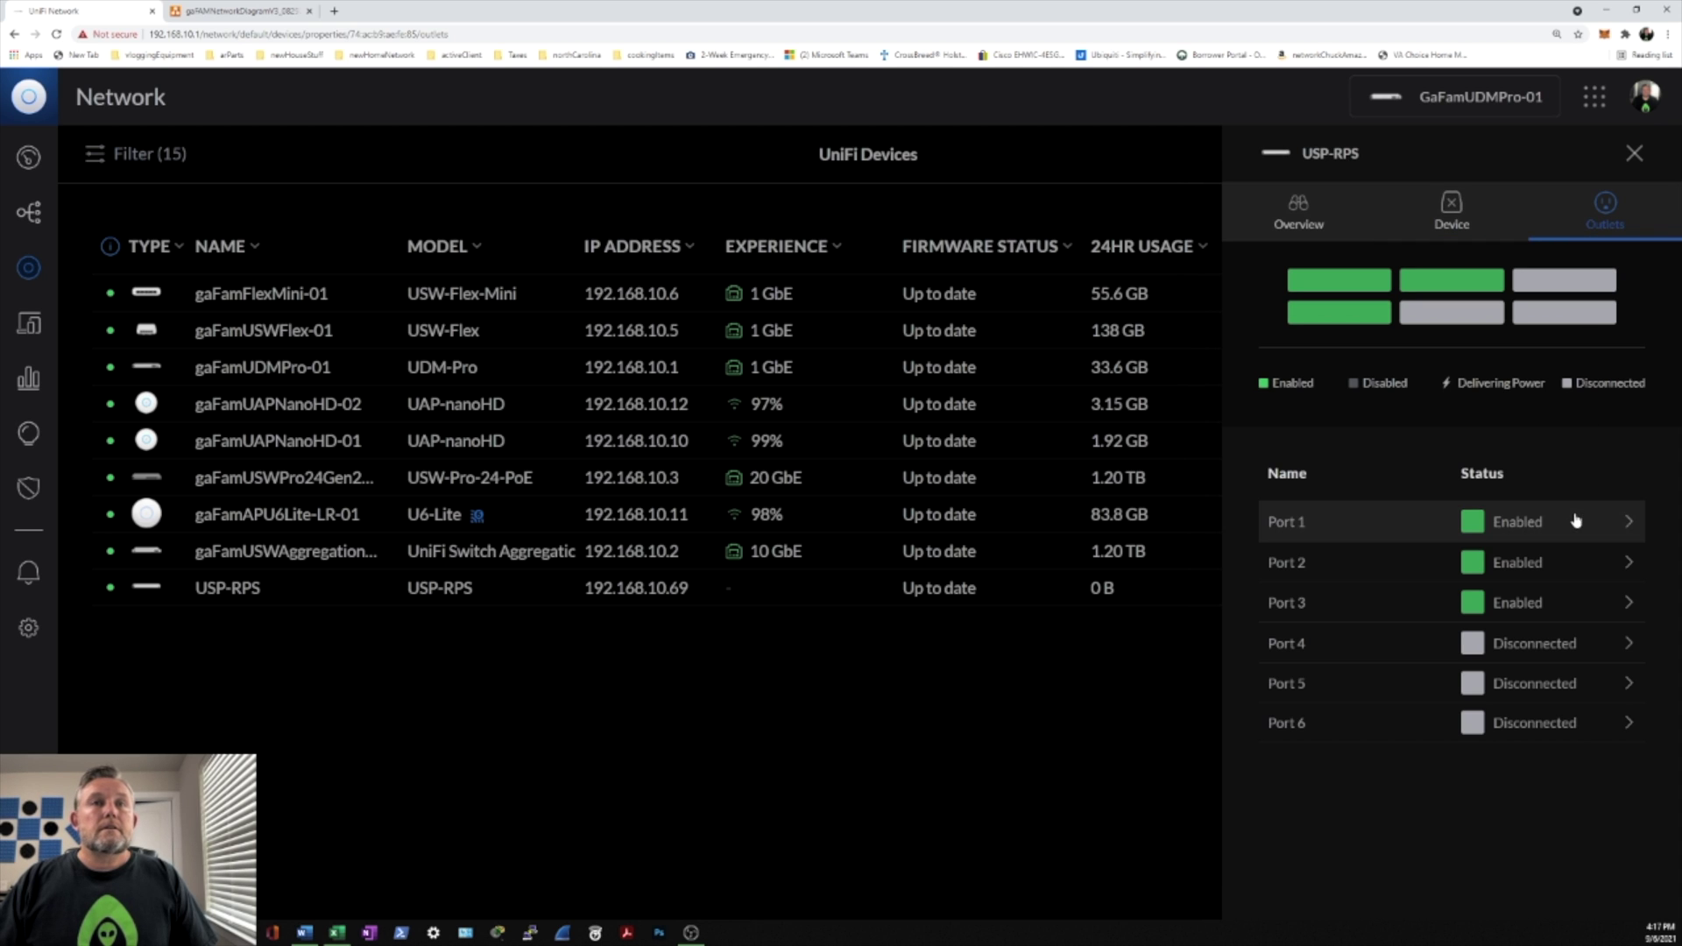
left_click(1620, 645)
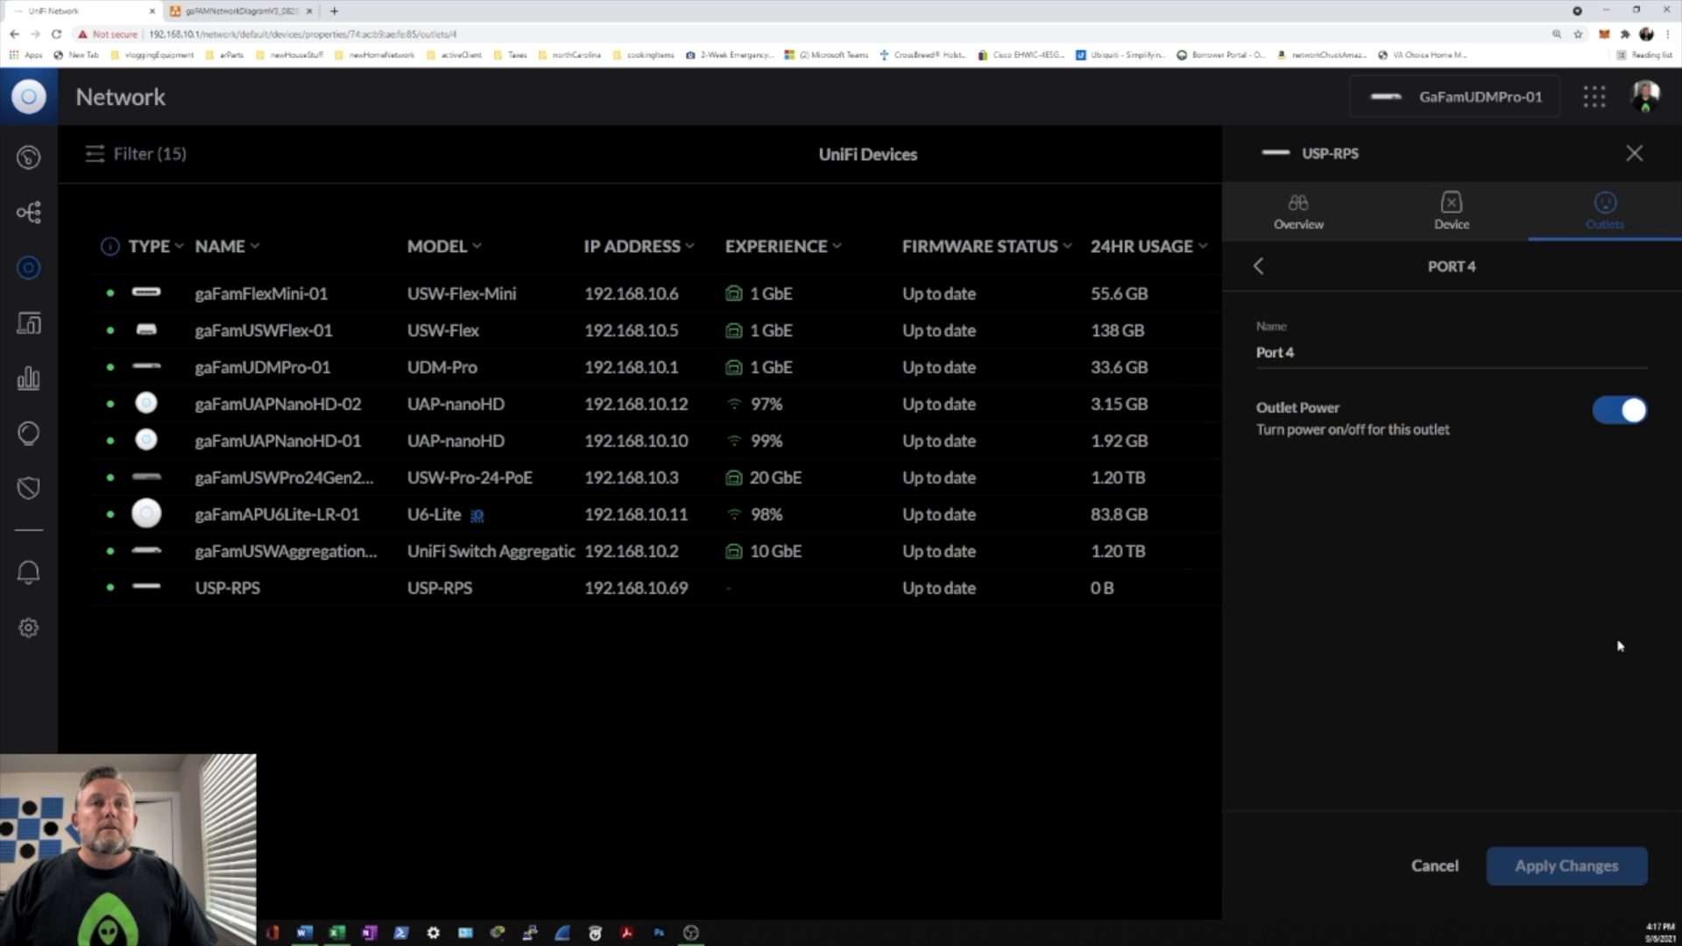
- Turn off outlet power on USP-RPS ports 4, 5 and 6, saving each change
left_click(1603, 420)
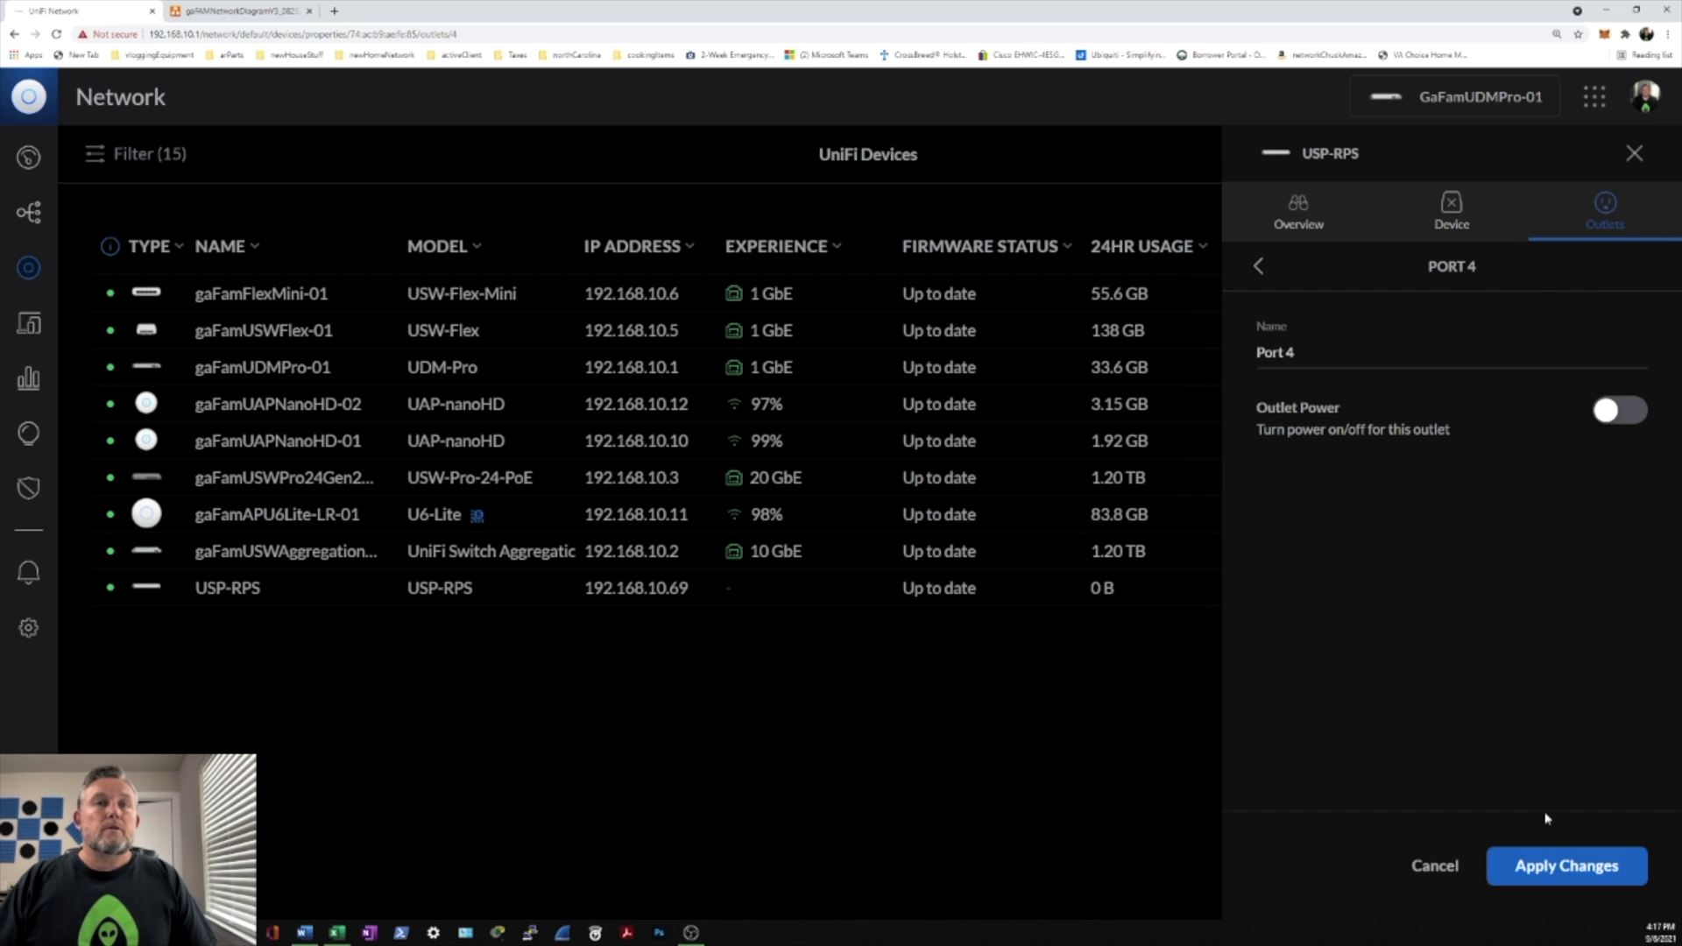
left_click(1547, 865)
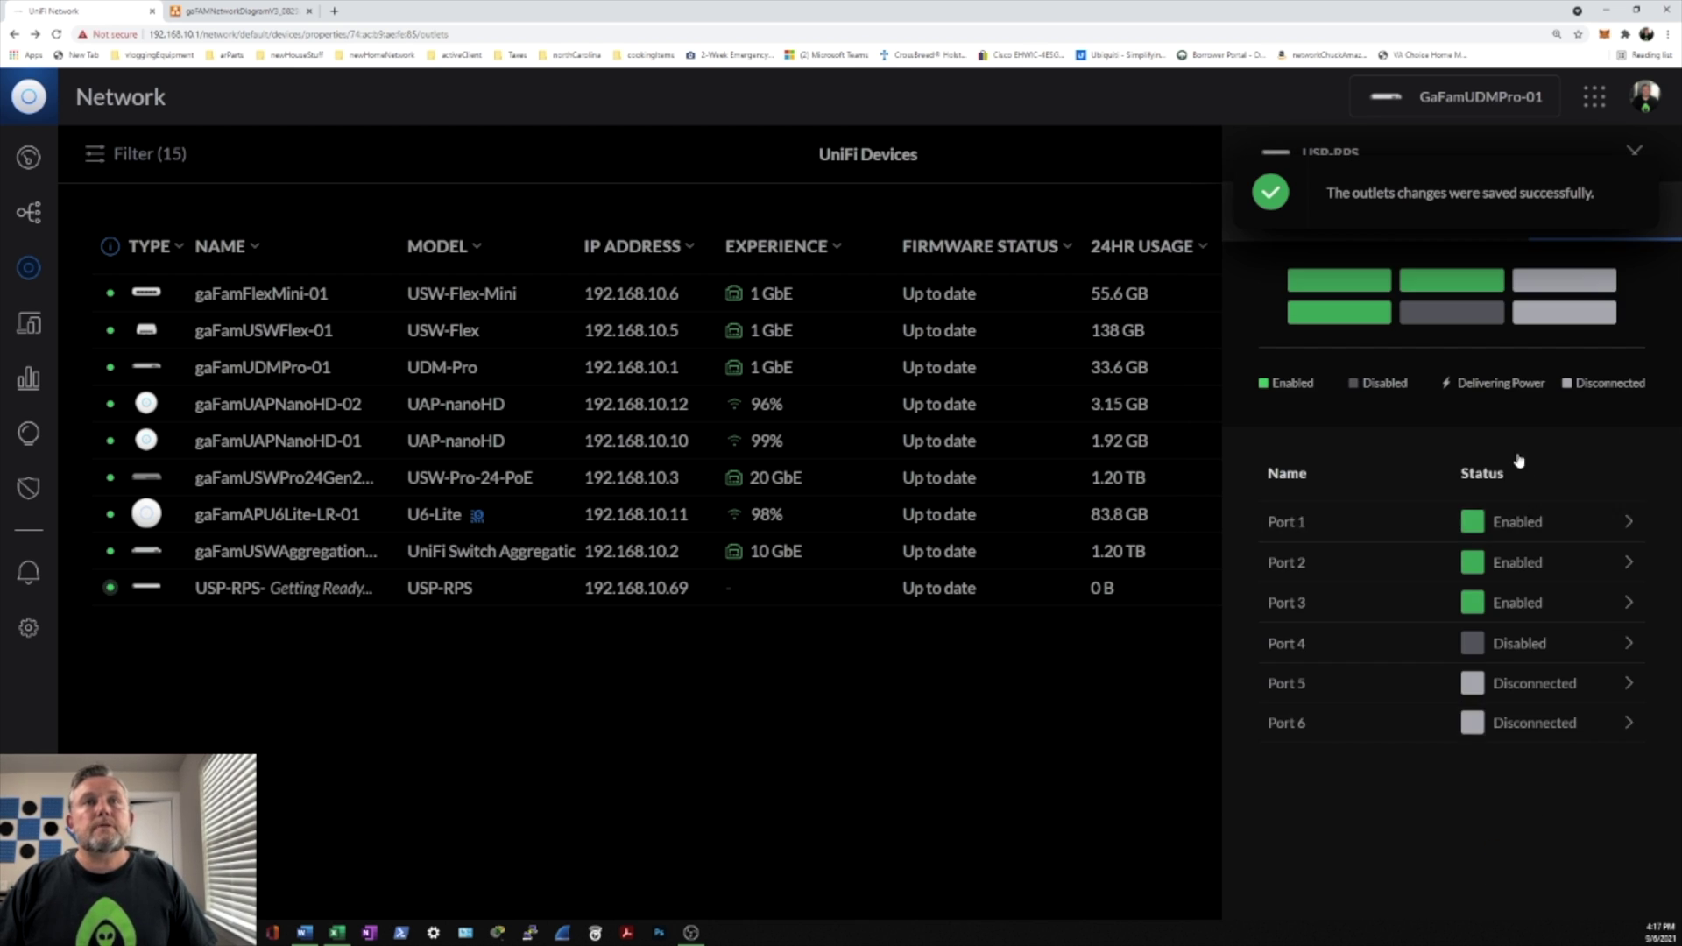
left_click(1605, 683)
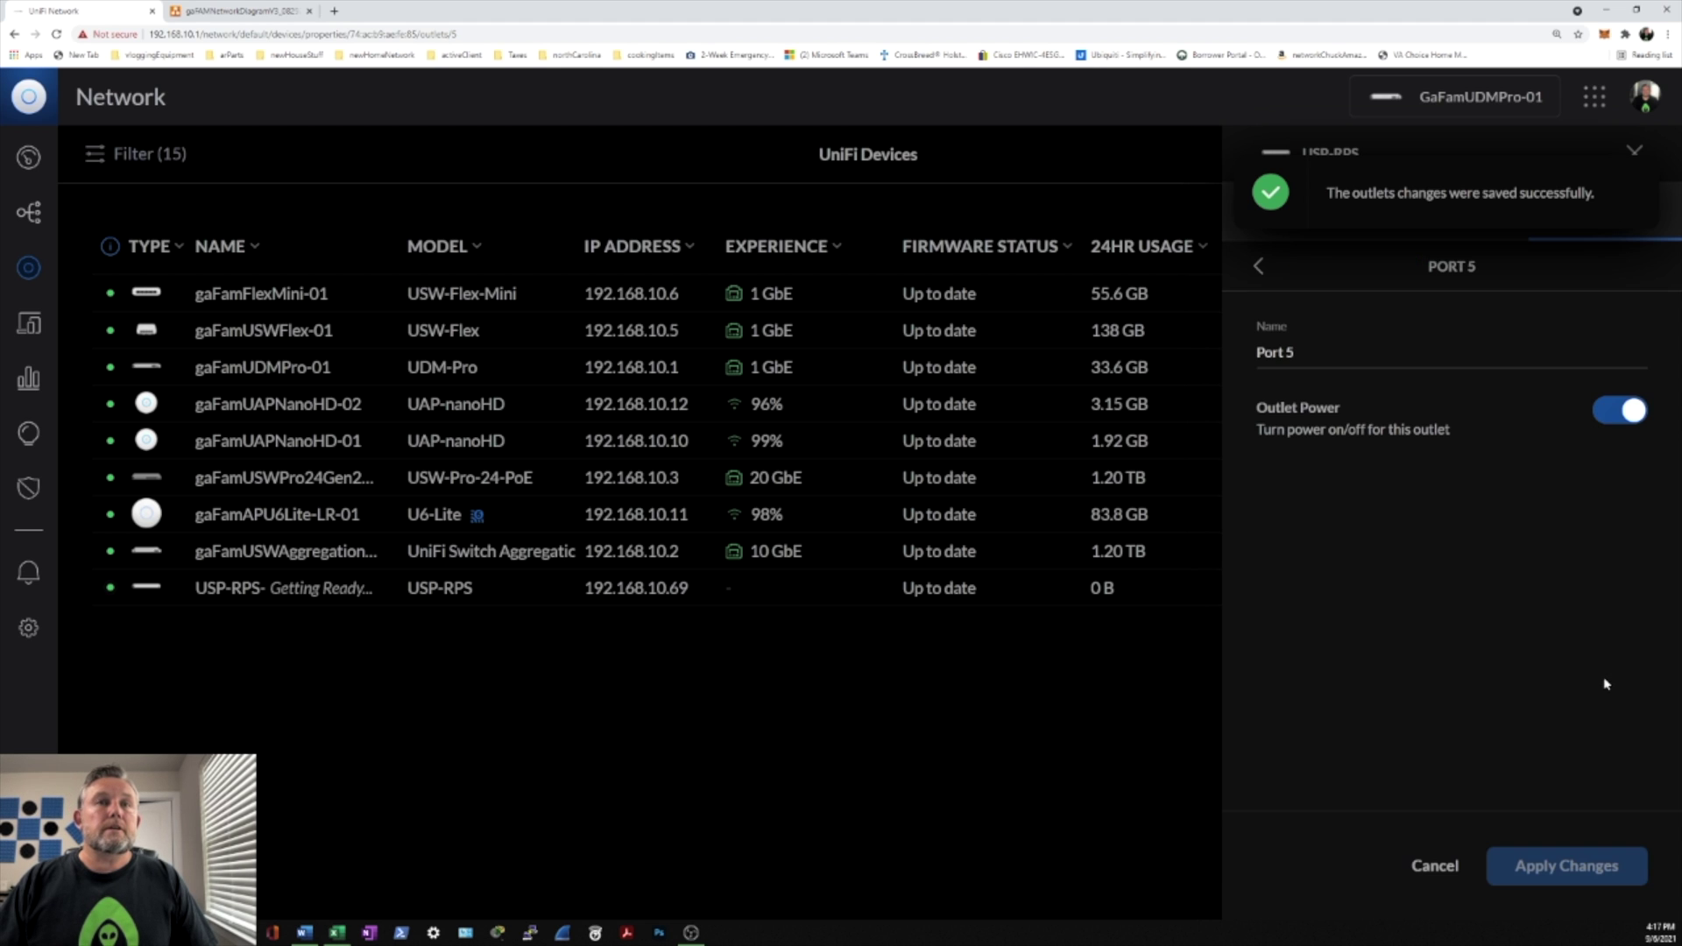
left_click(1602, 419)
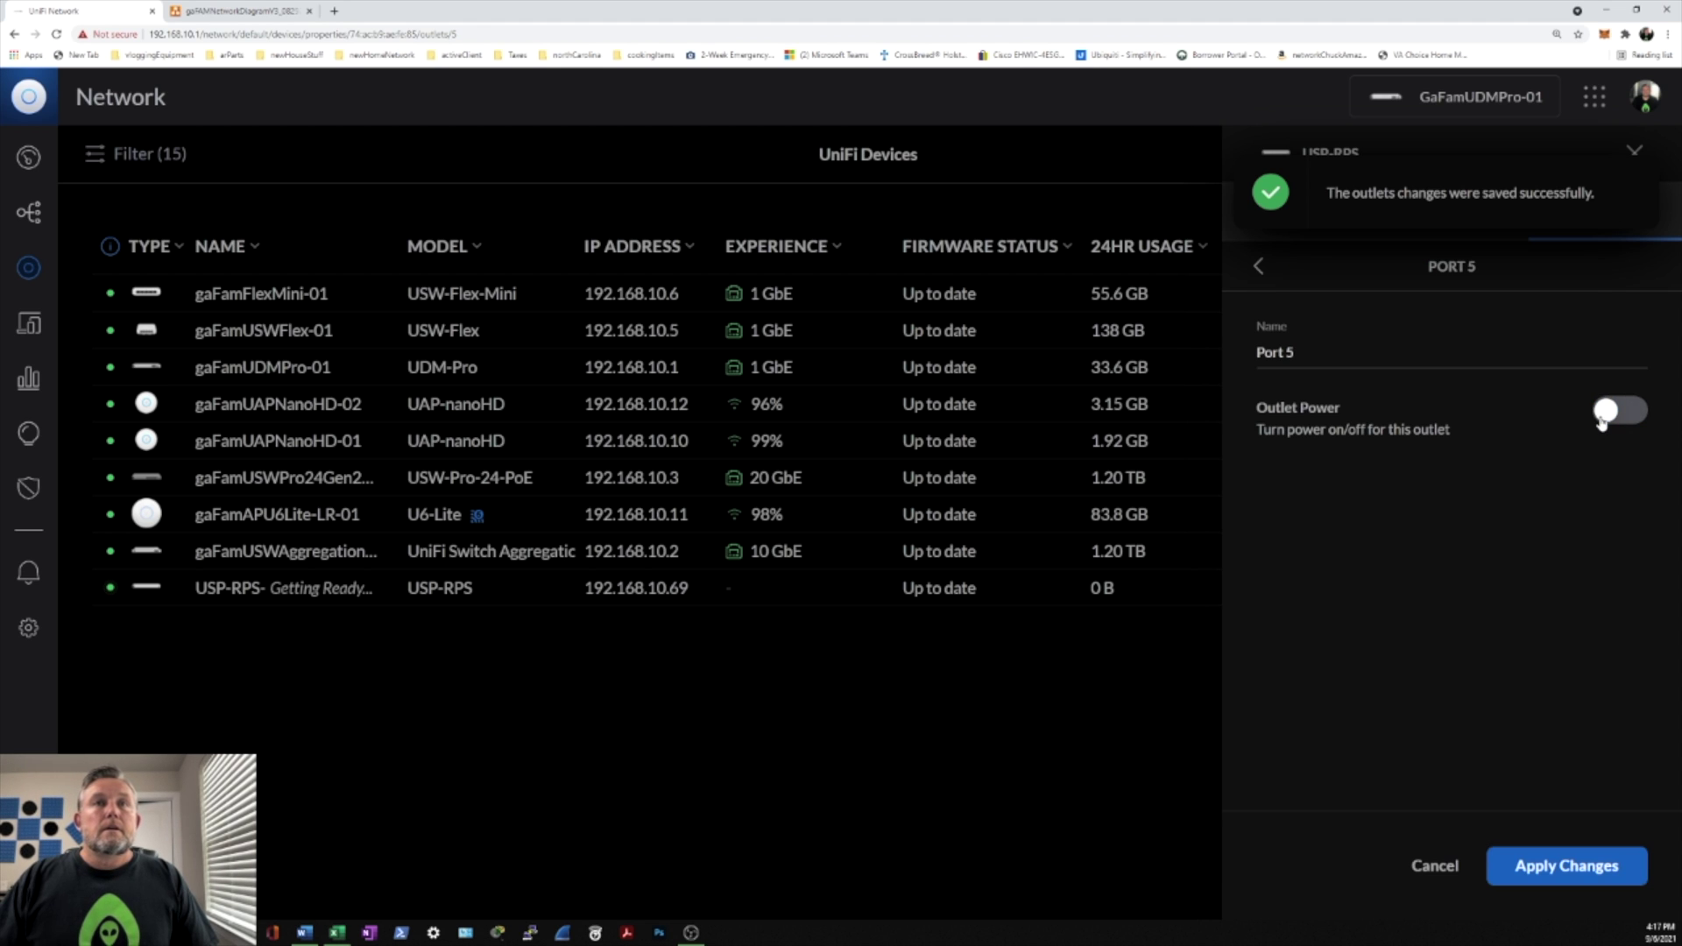
left_click(1547, 866)
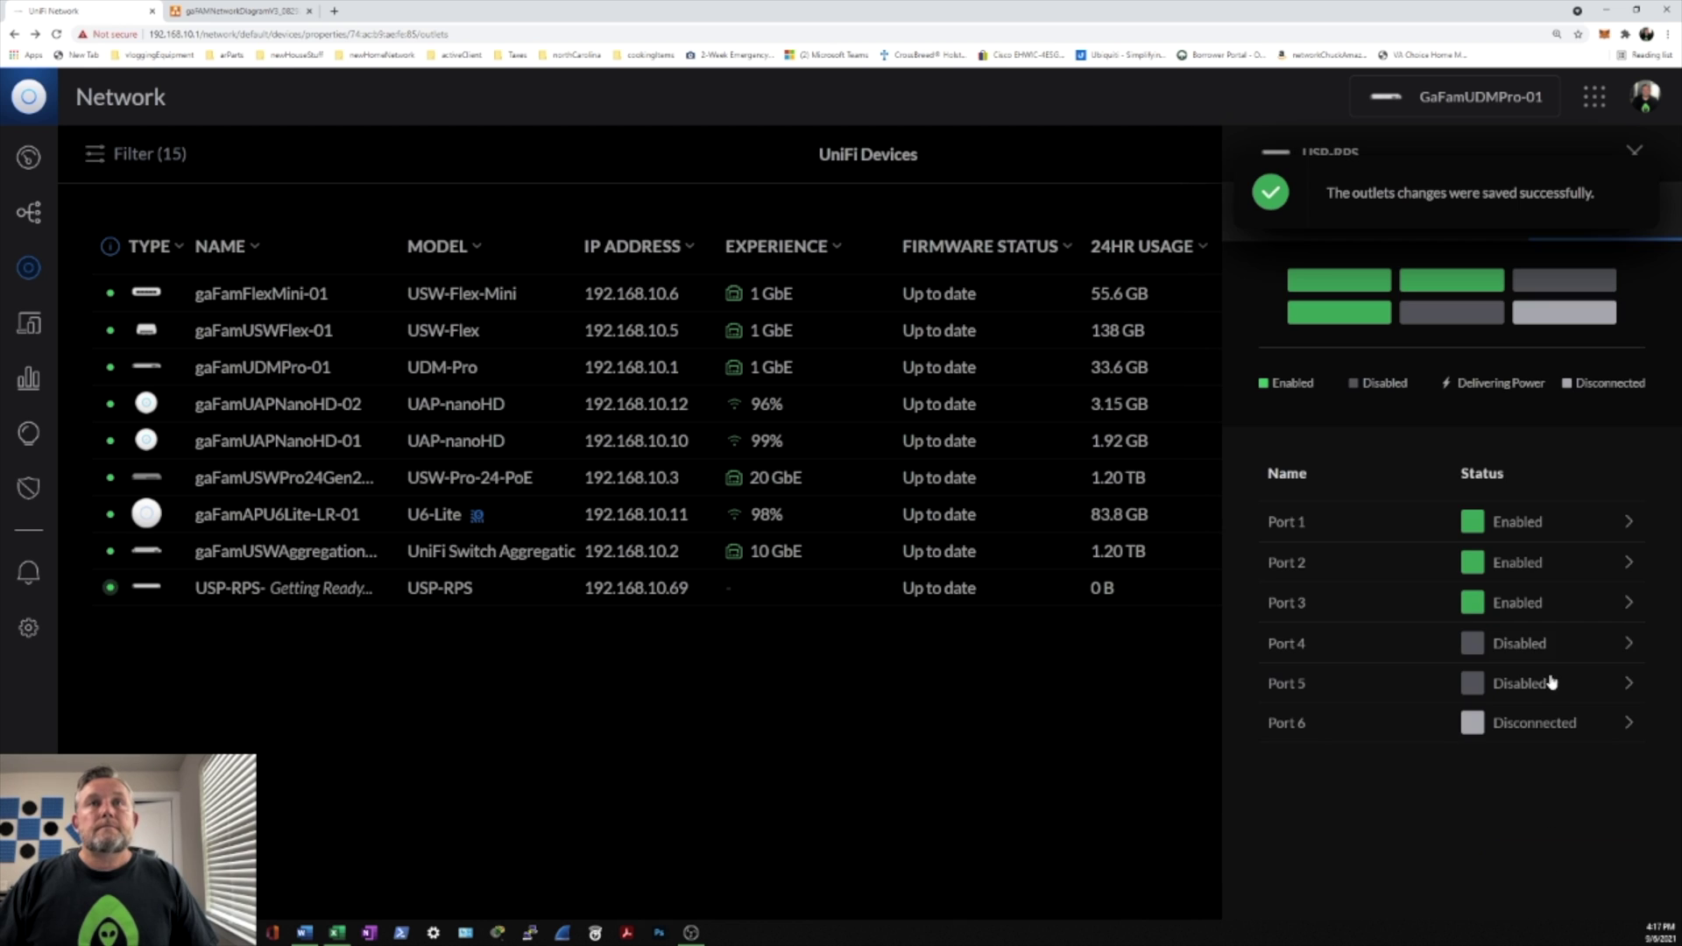
left_click(1541, 740)
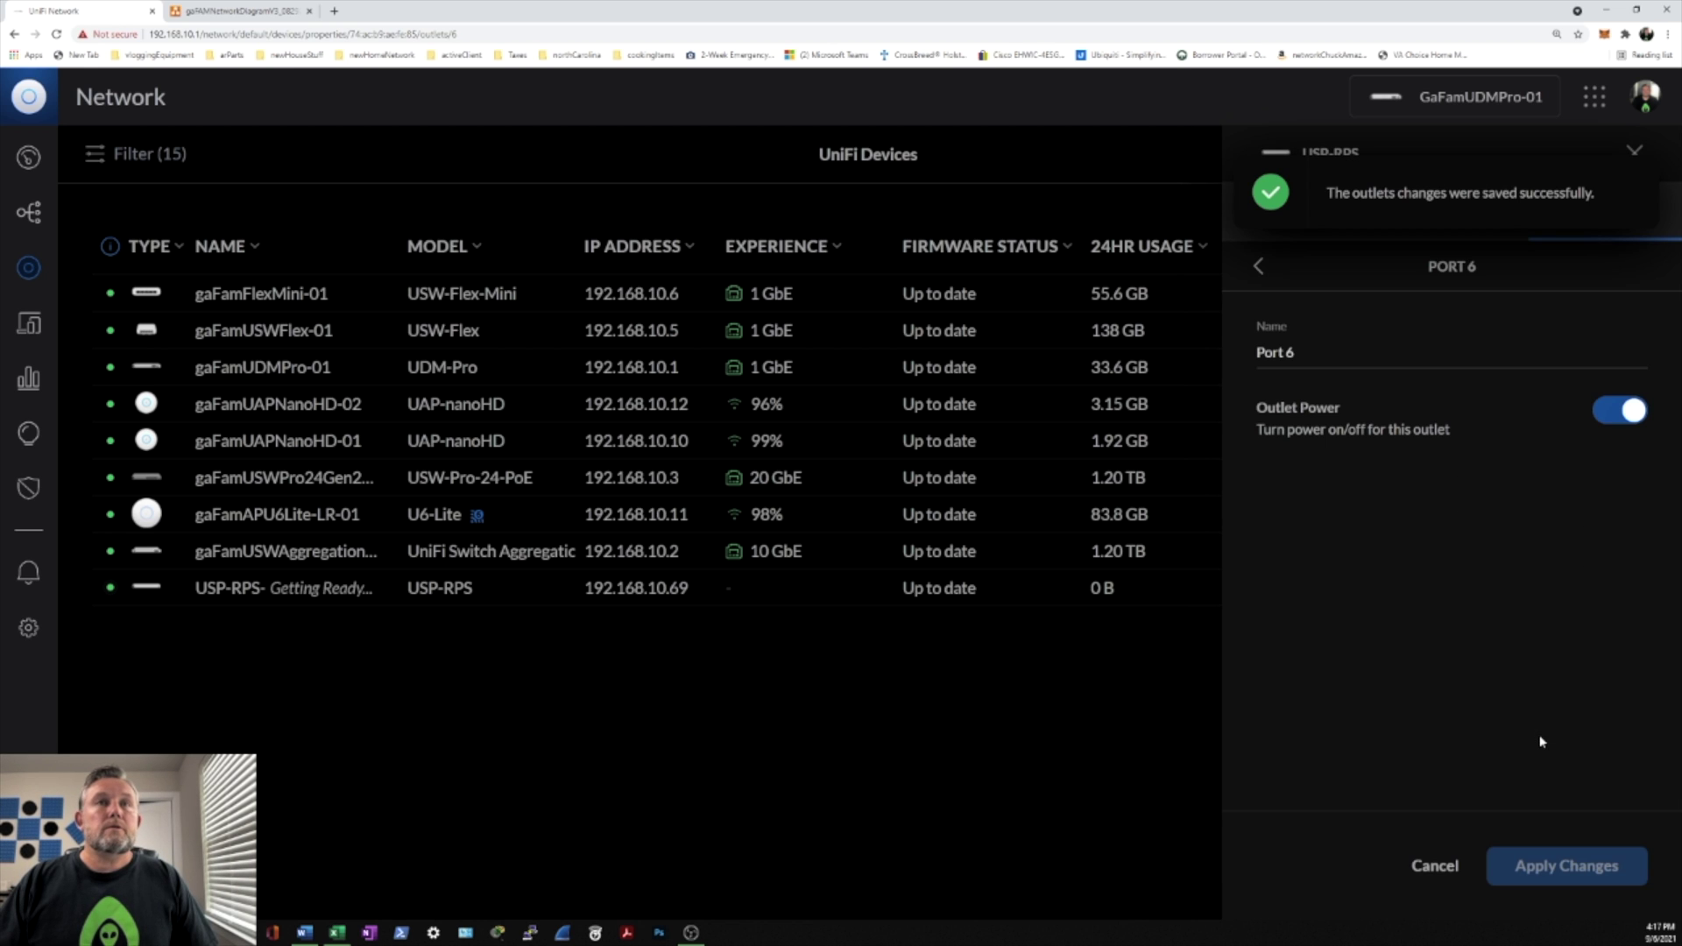
left_click(1608, 409)
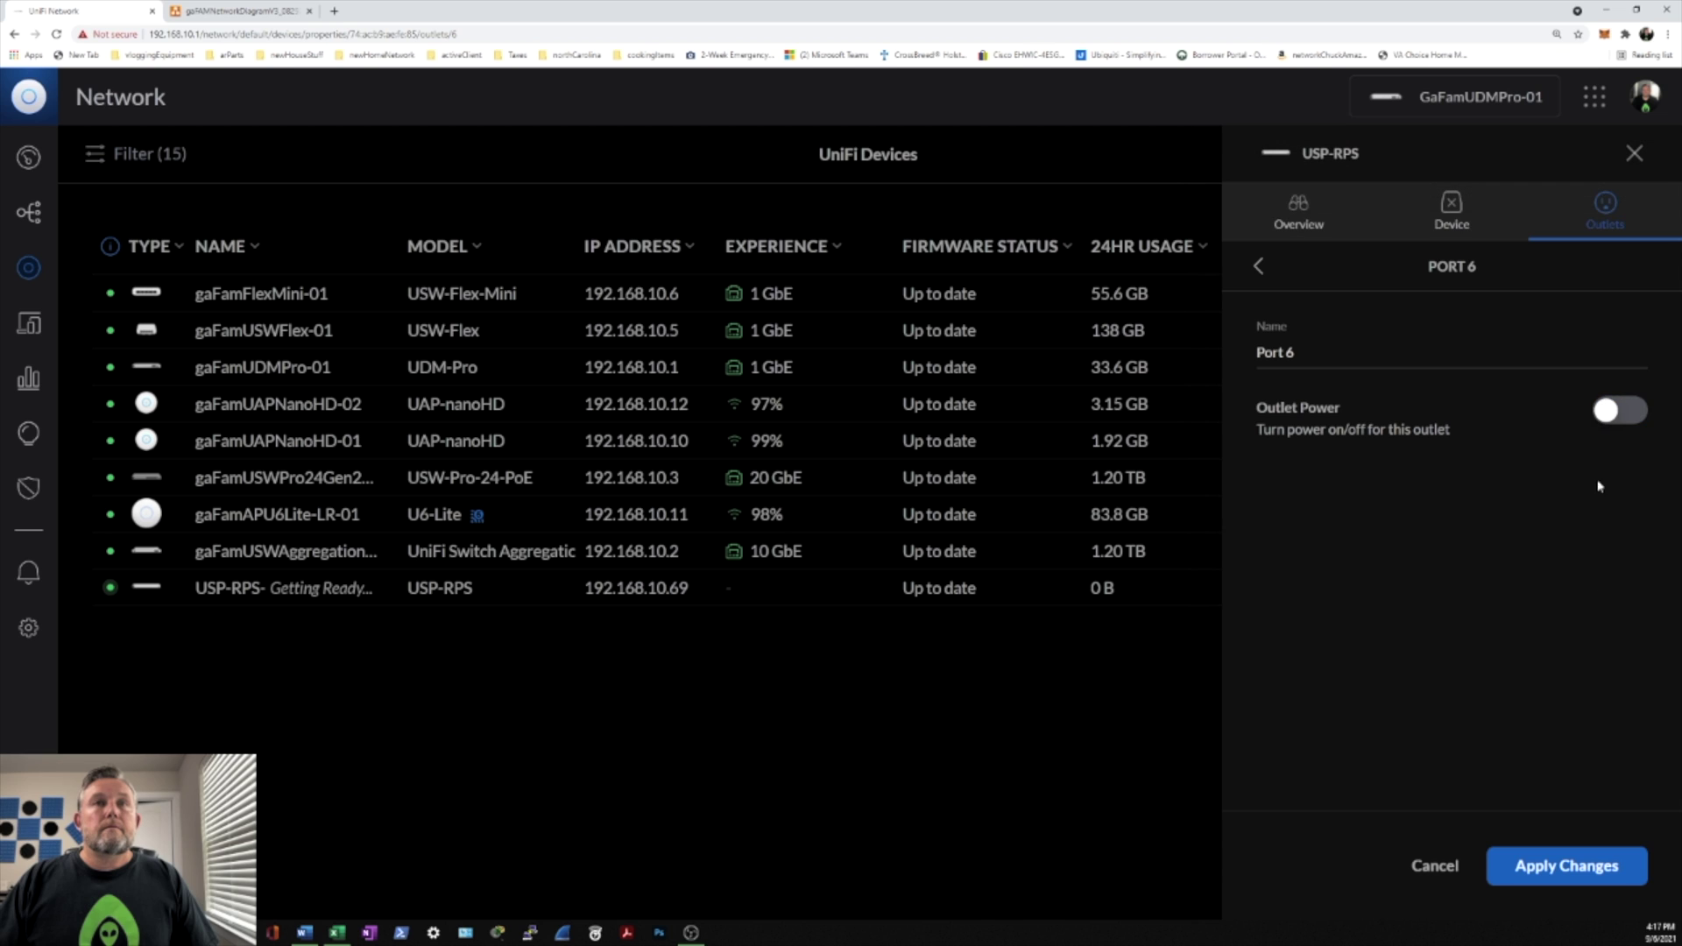
left_click(1557, 868)
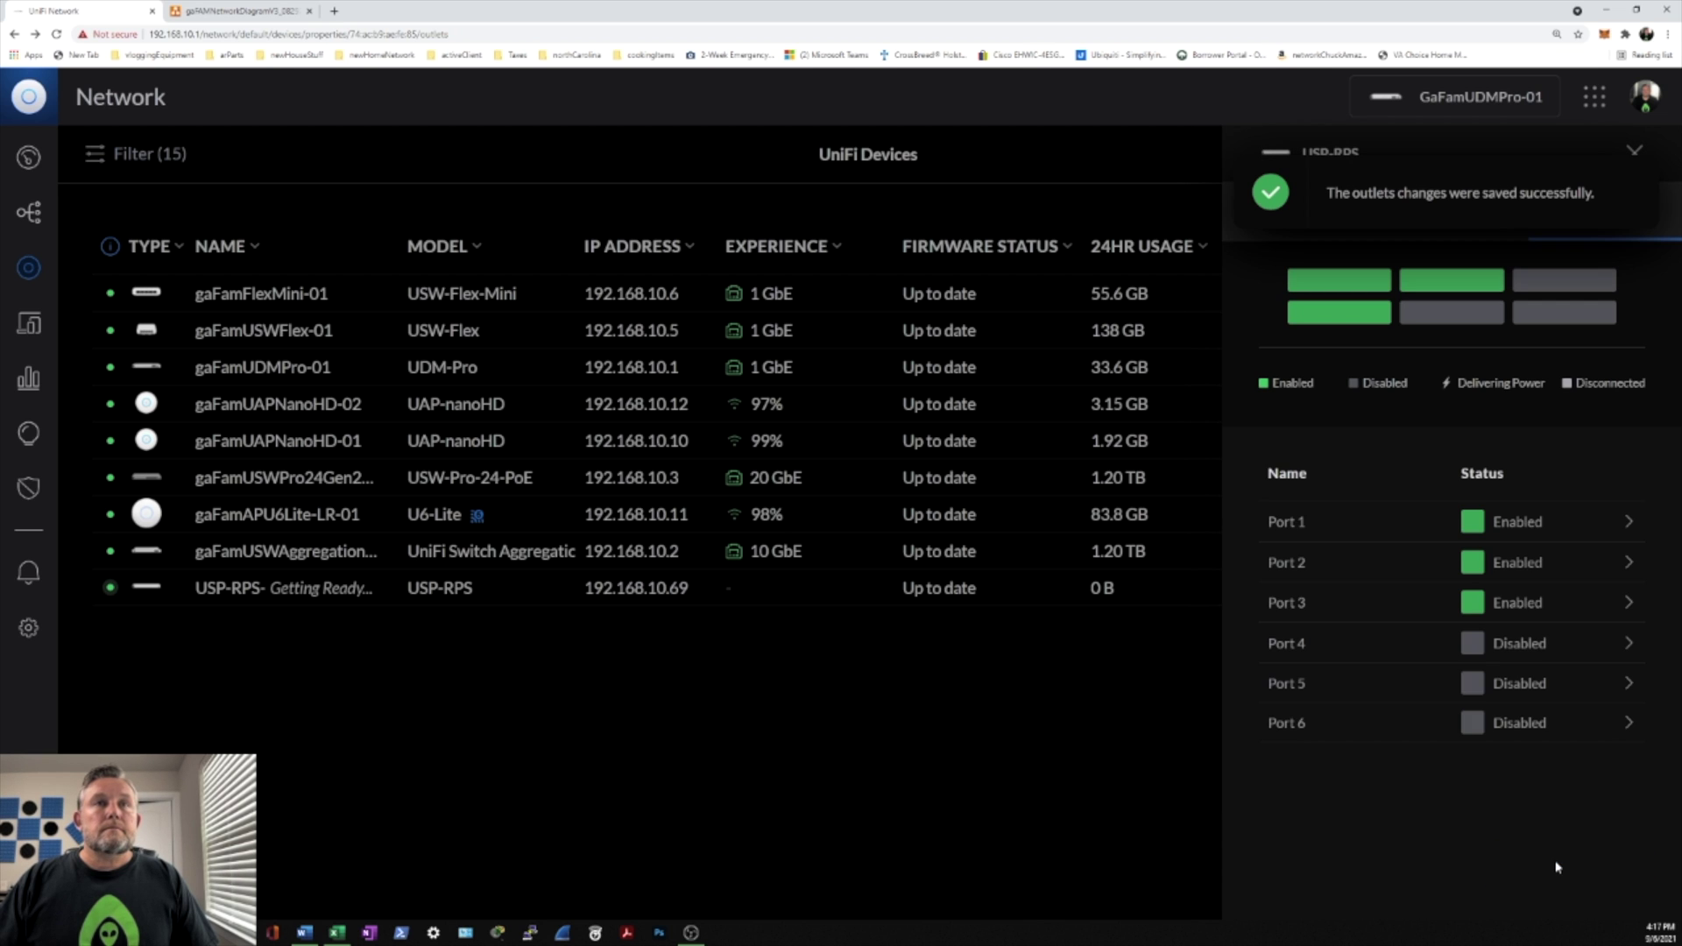
- Rename outlet 1 from Port 1 to gaFamUDMPro-01 and save
left_click(1568, 523)
left_click(1372, 340)
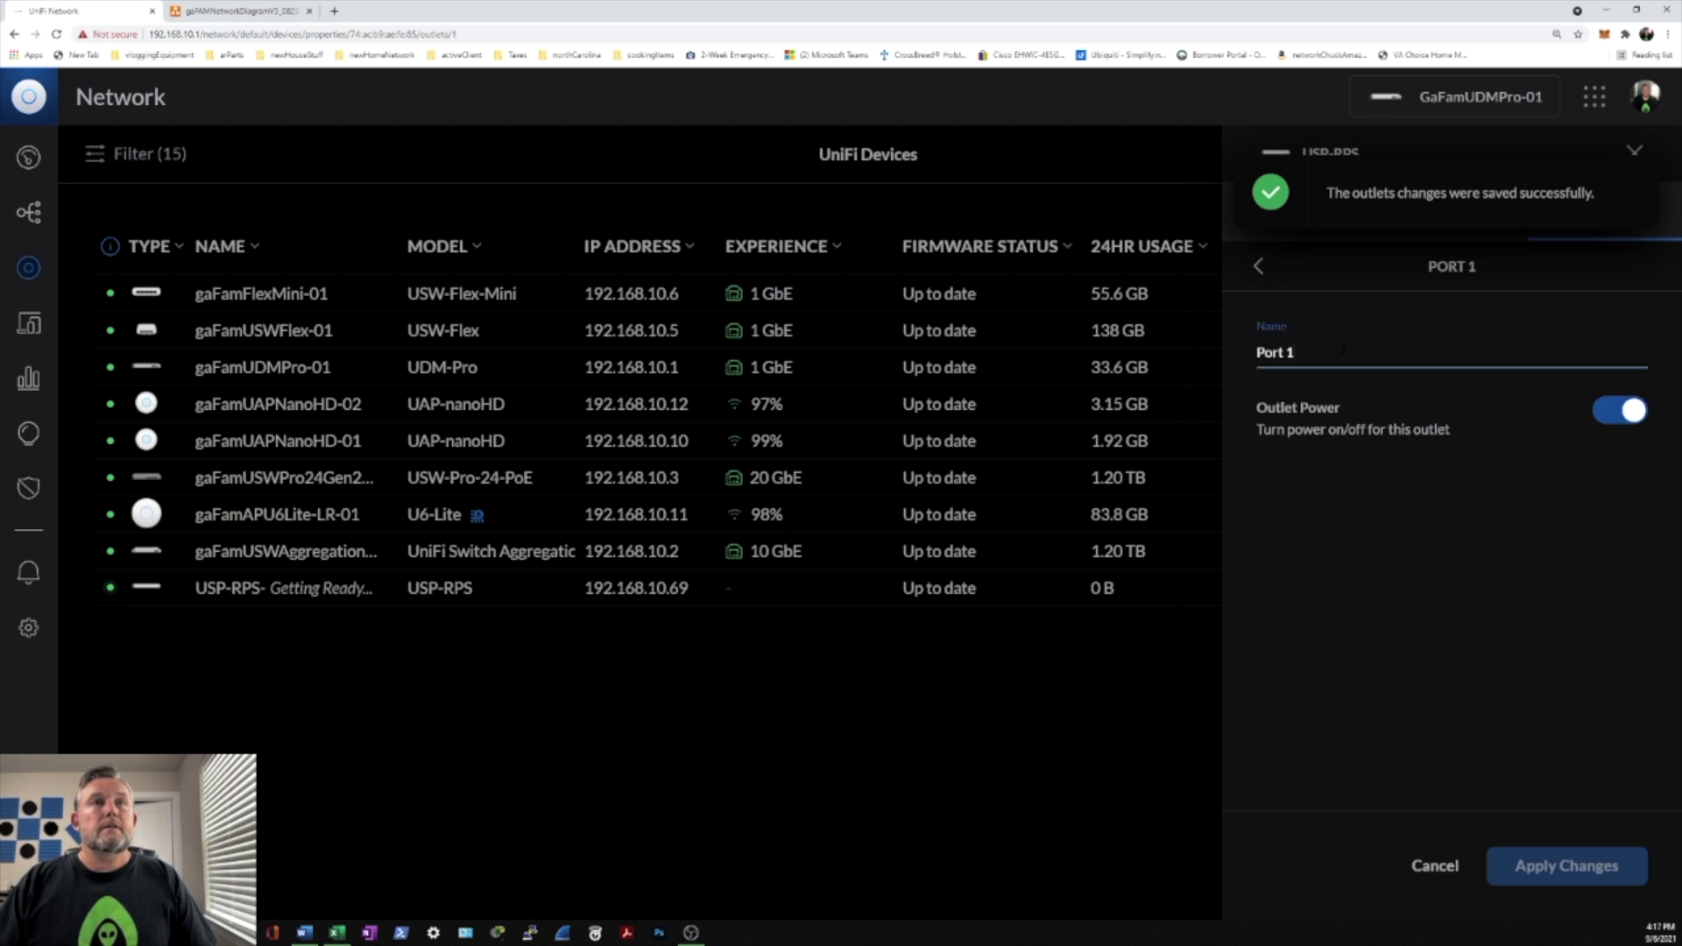
left_click_drag(1342, 349, 1235, 351)
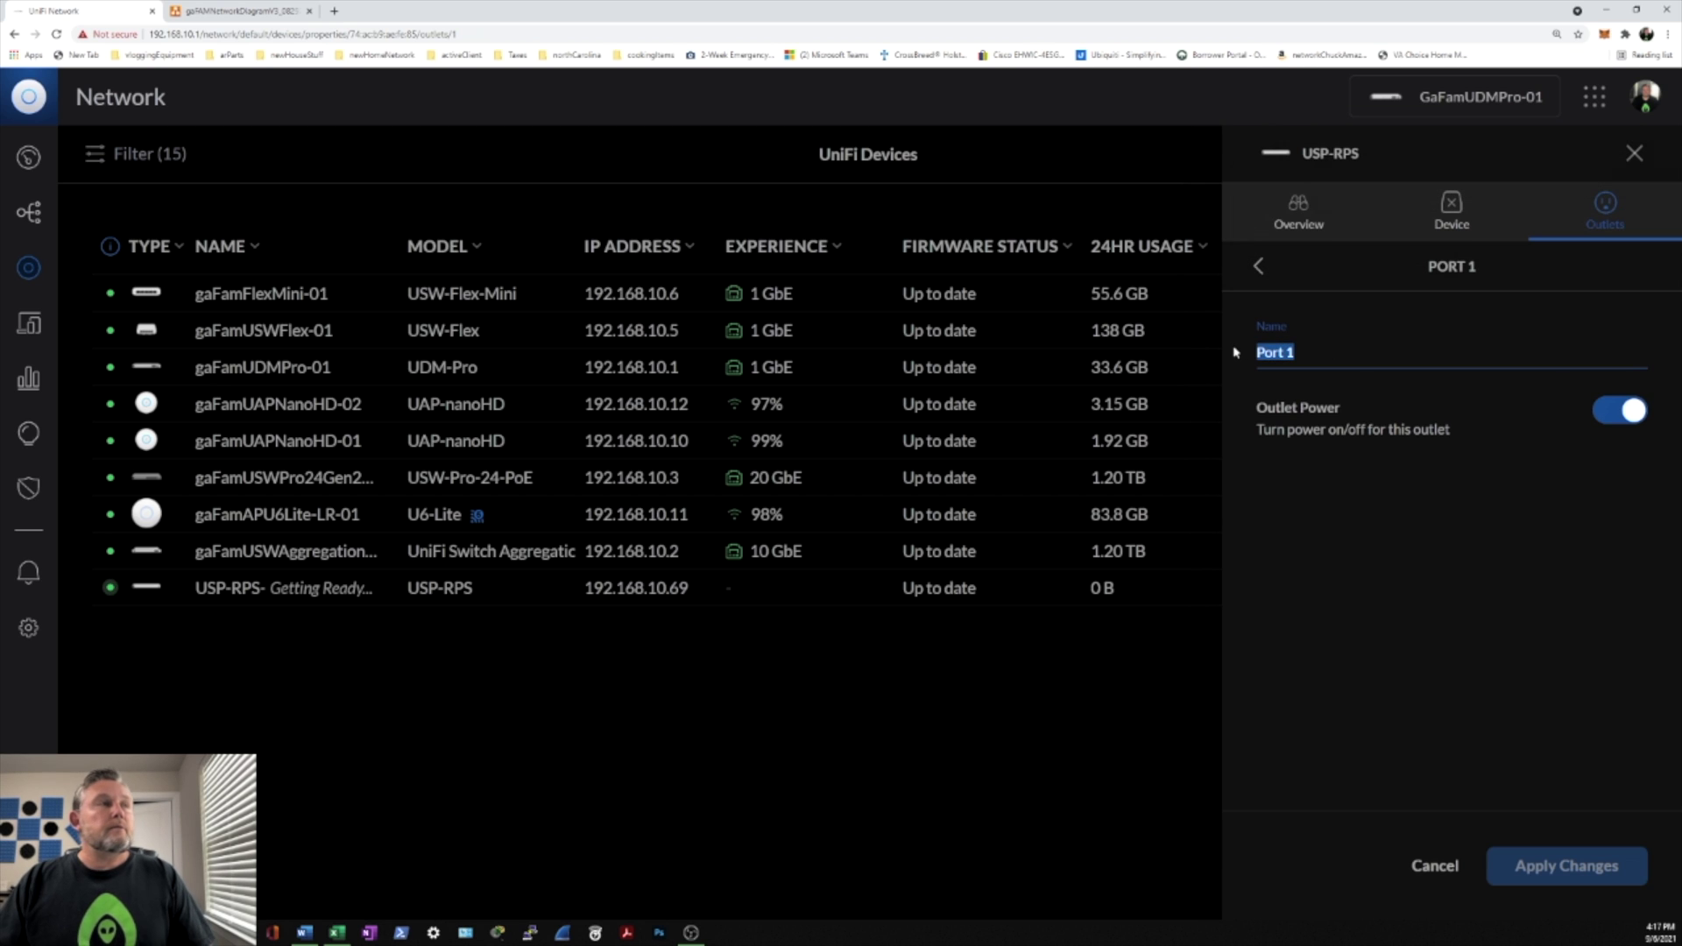
type("ga")
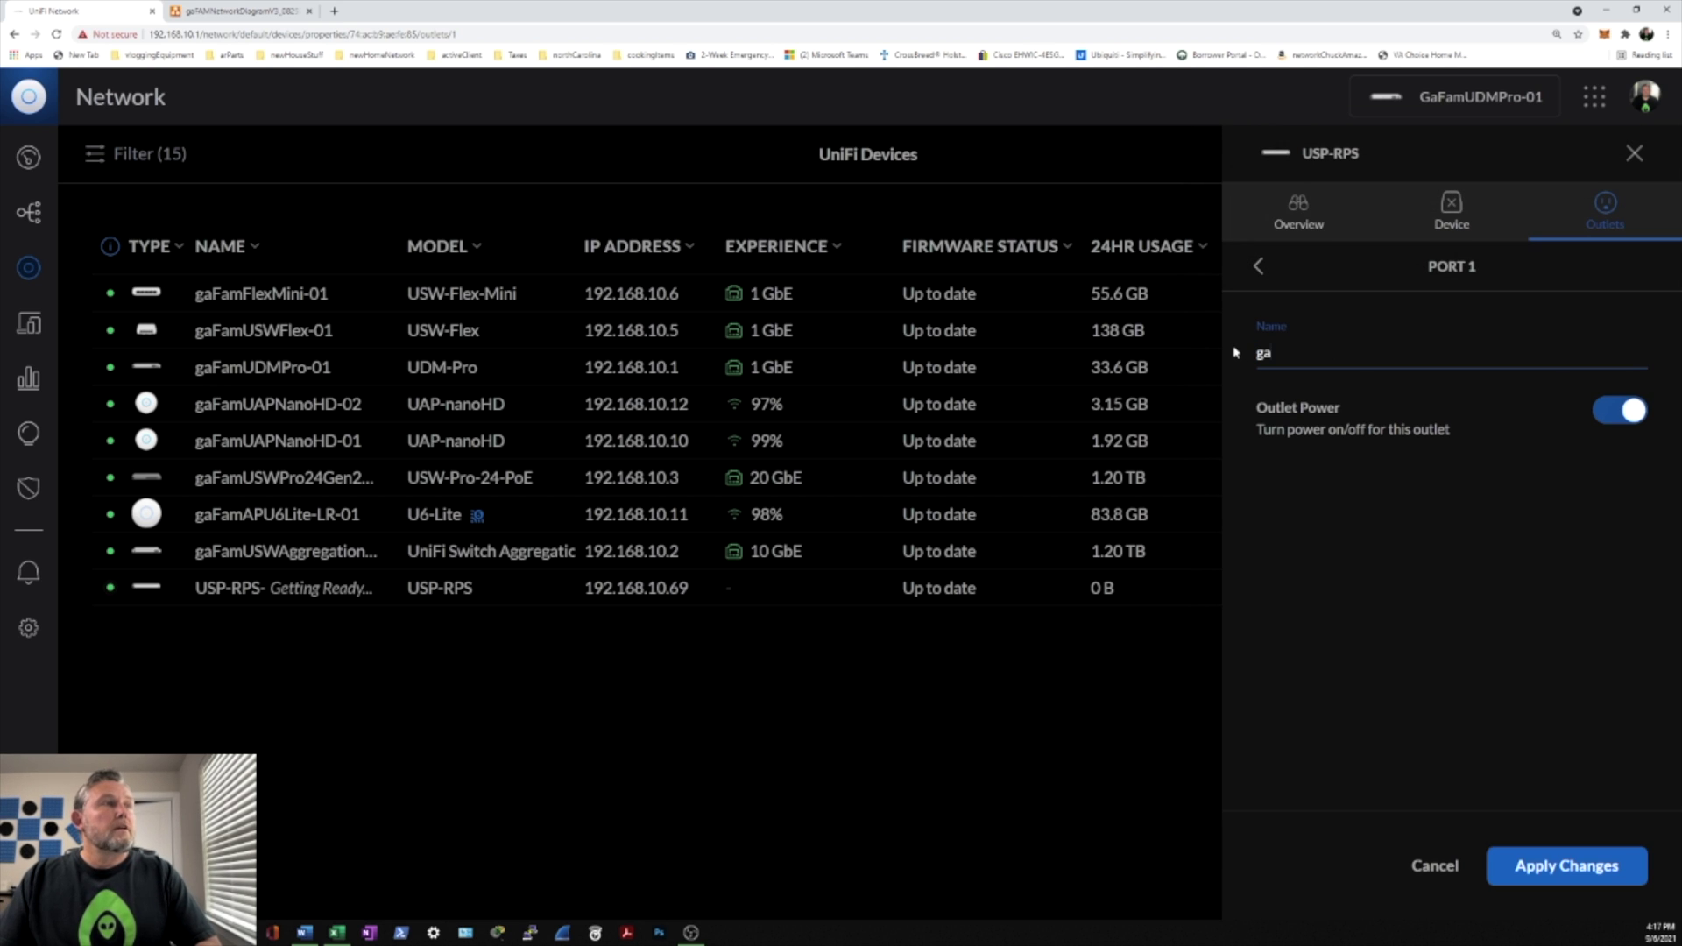
type("FamUDMPro-01")
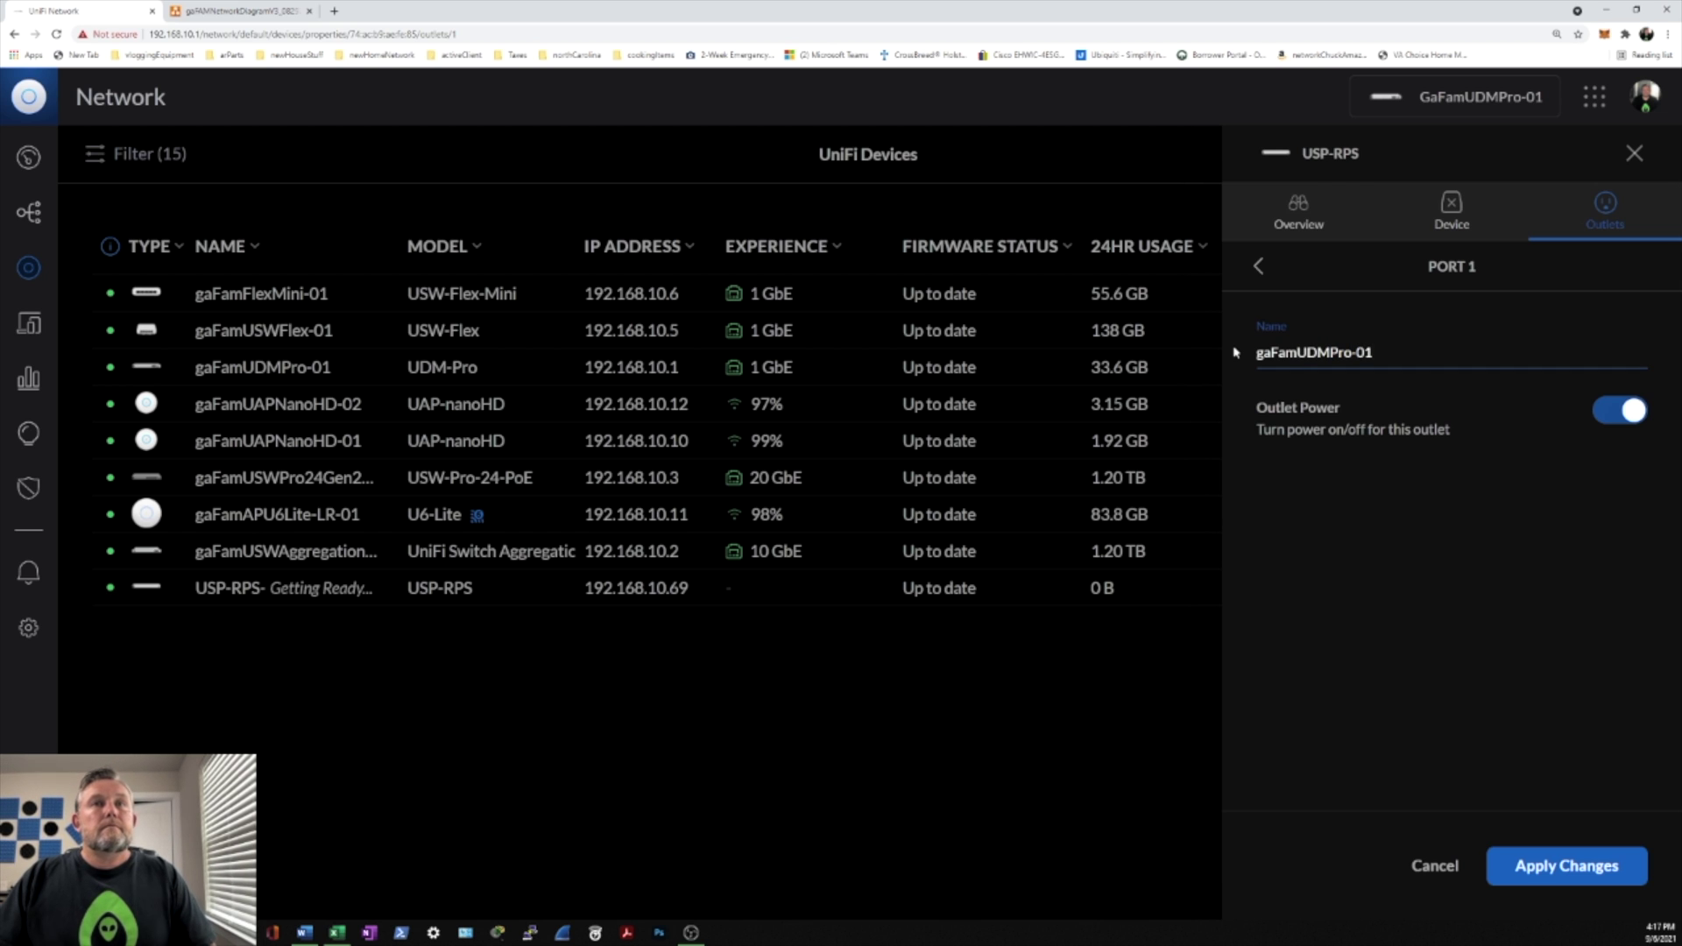
left_click(1547, 869)
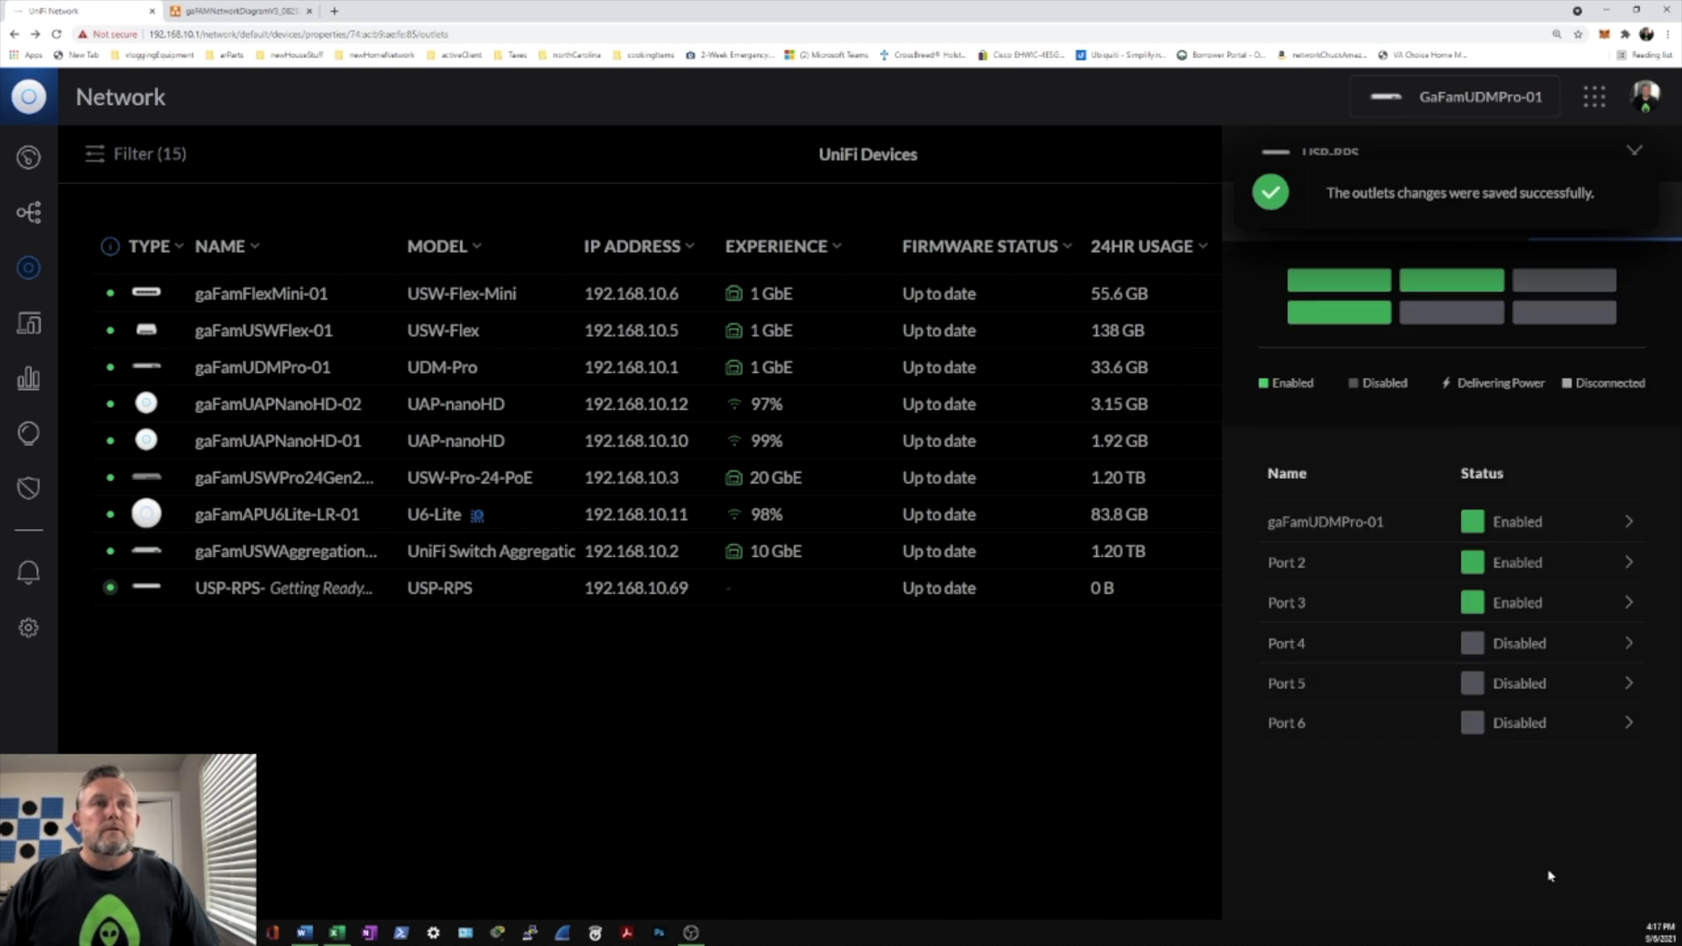
- Rename outlet 2 from Port 2 to gaFamUSWPro24Gen2 and save
left_click(1558, 566)
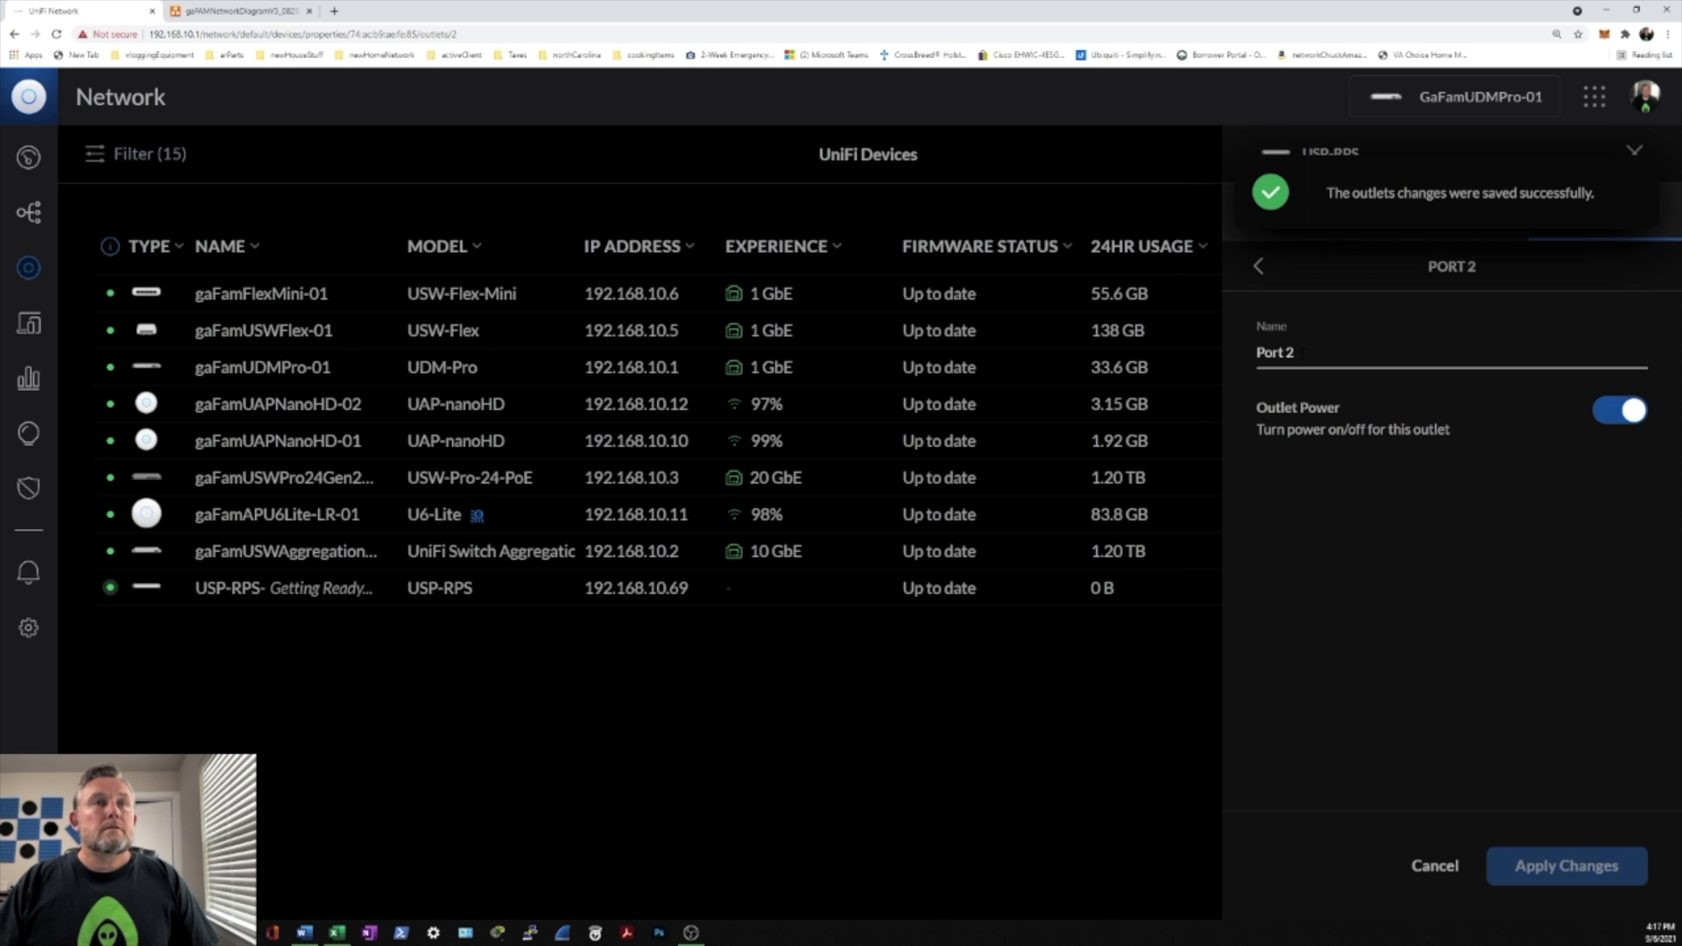
left_click_drag(1302, 353, 1220, 368)
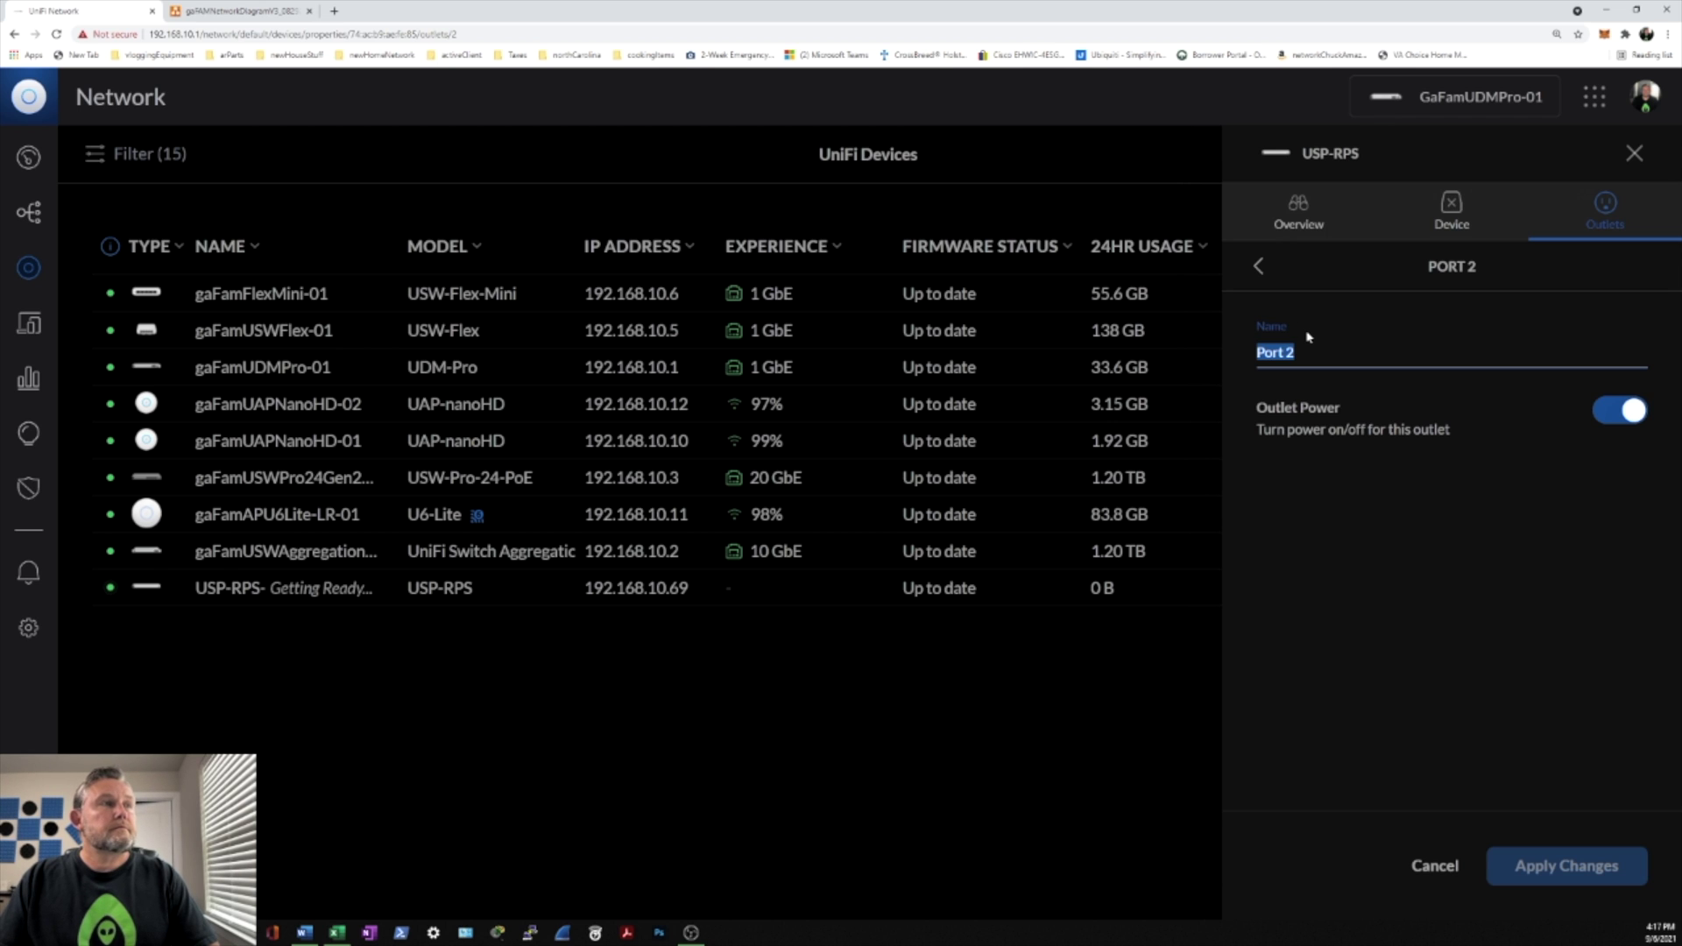
type("gaFam")
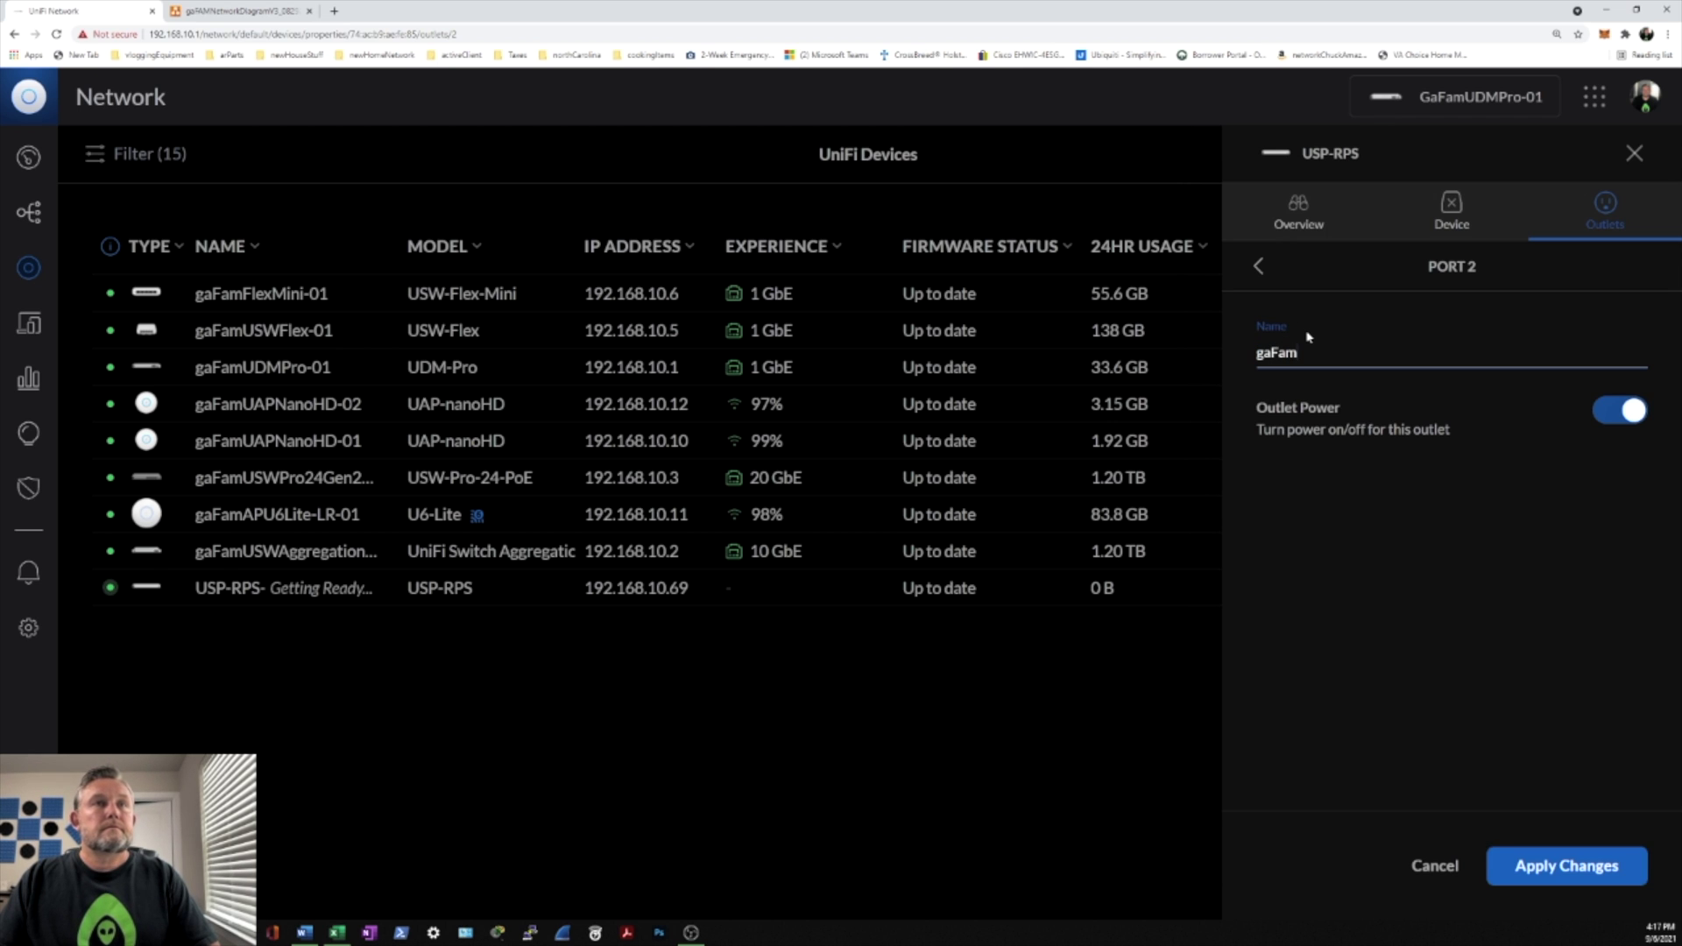
type("US")
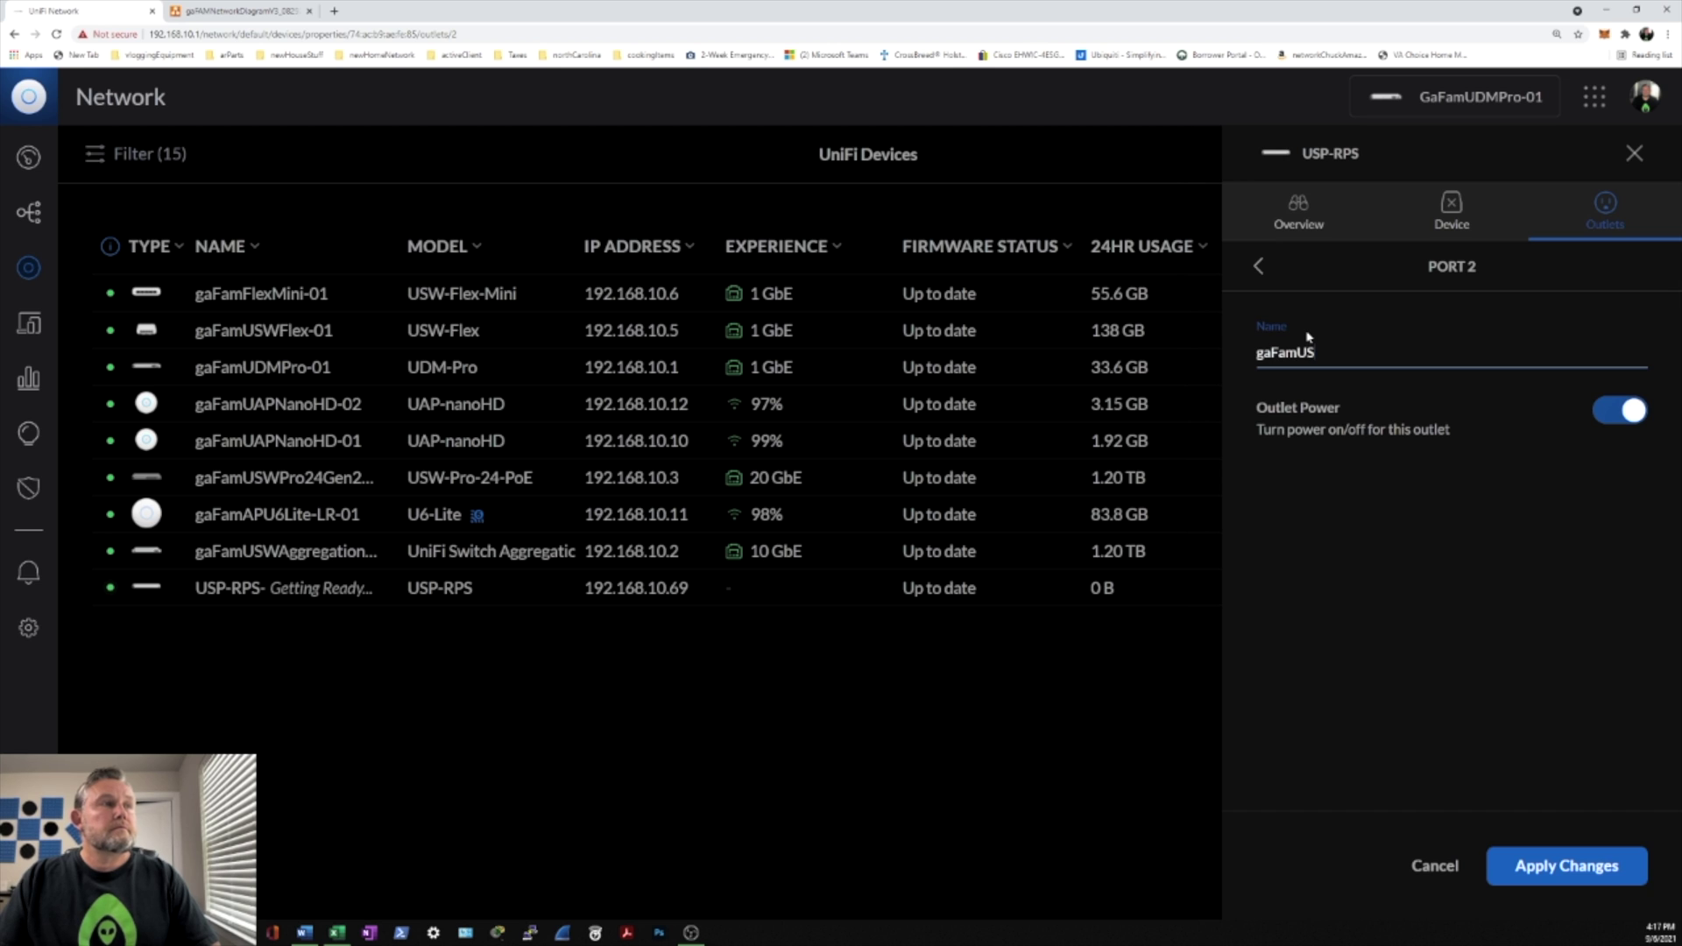
type("WPro24Gen2")
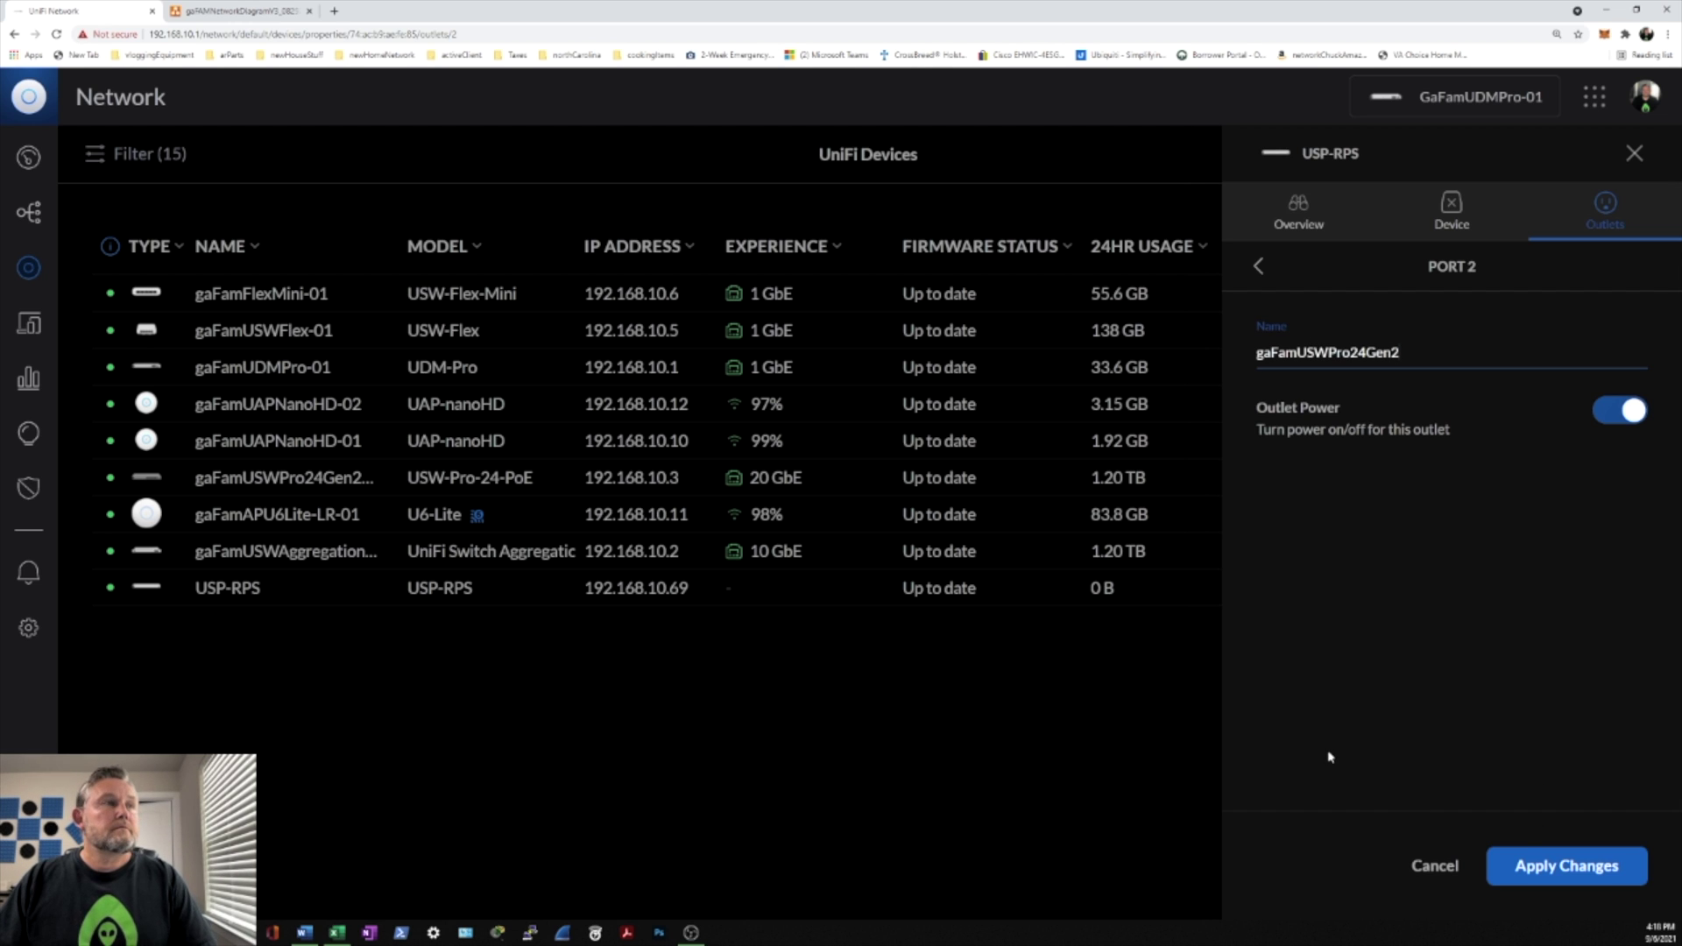
left_click(1524, 862)
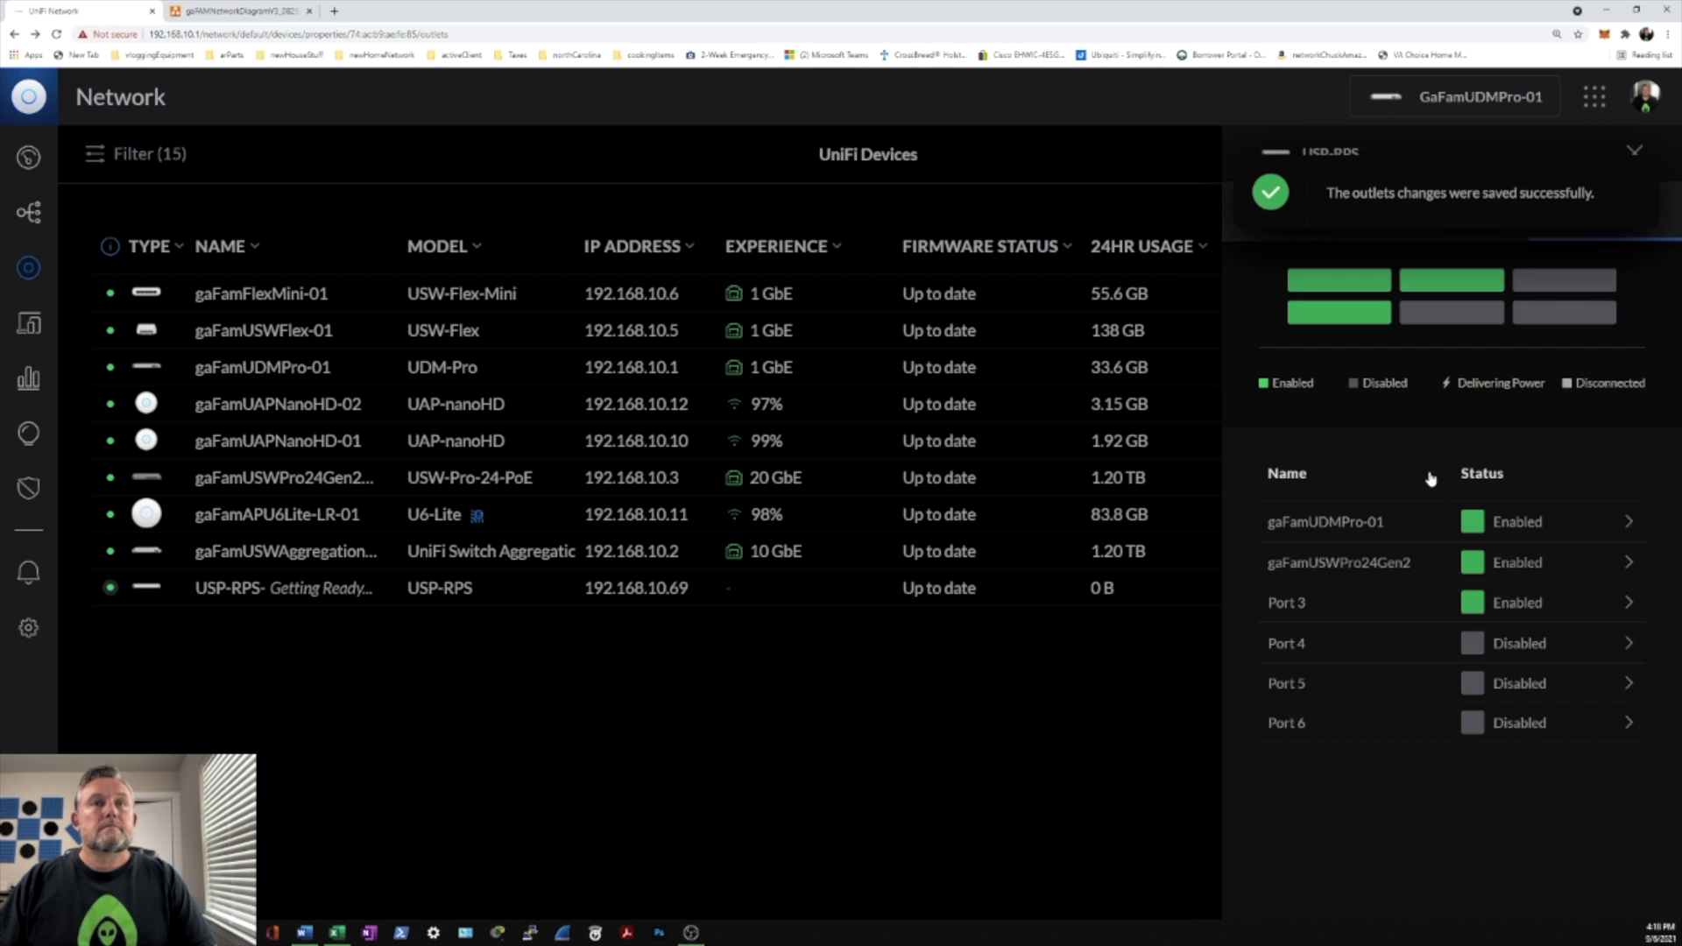
- Rename outlet 3 from Port 3 to gaFamNVR-01 and save
left_click(1577, 604)
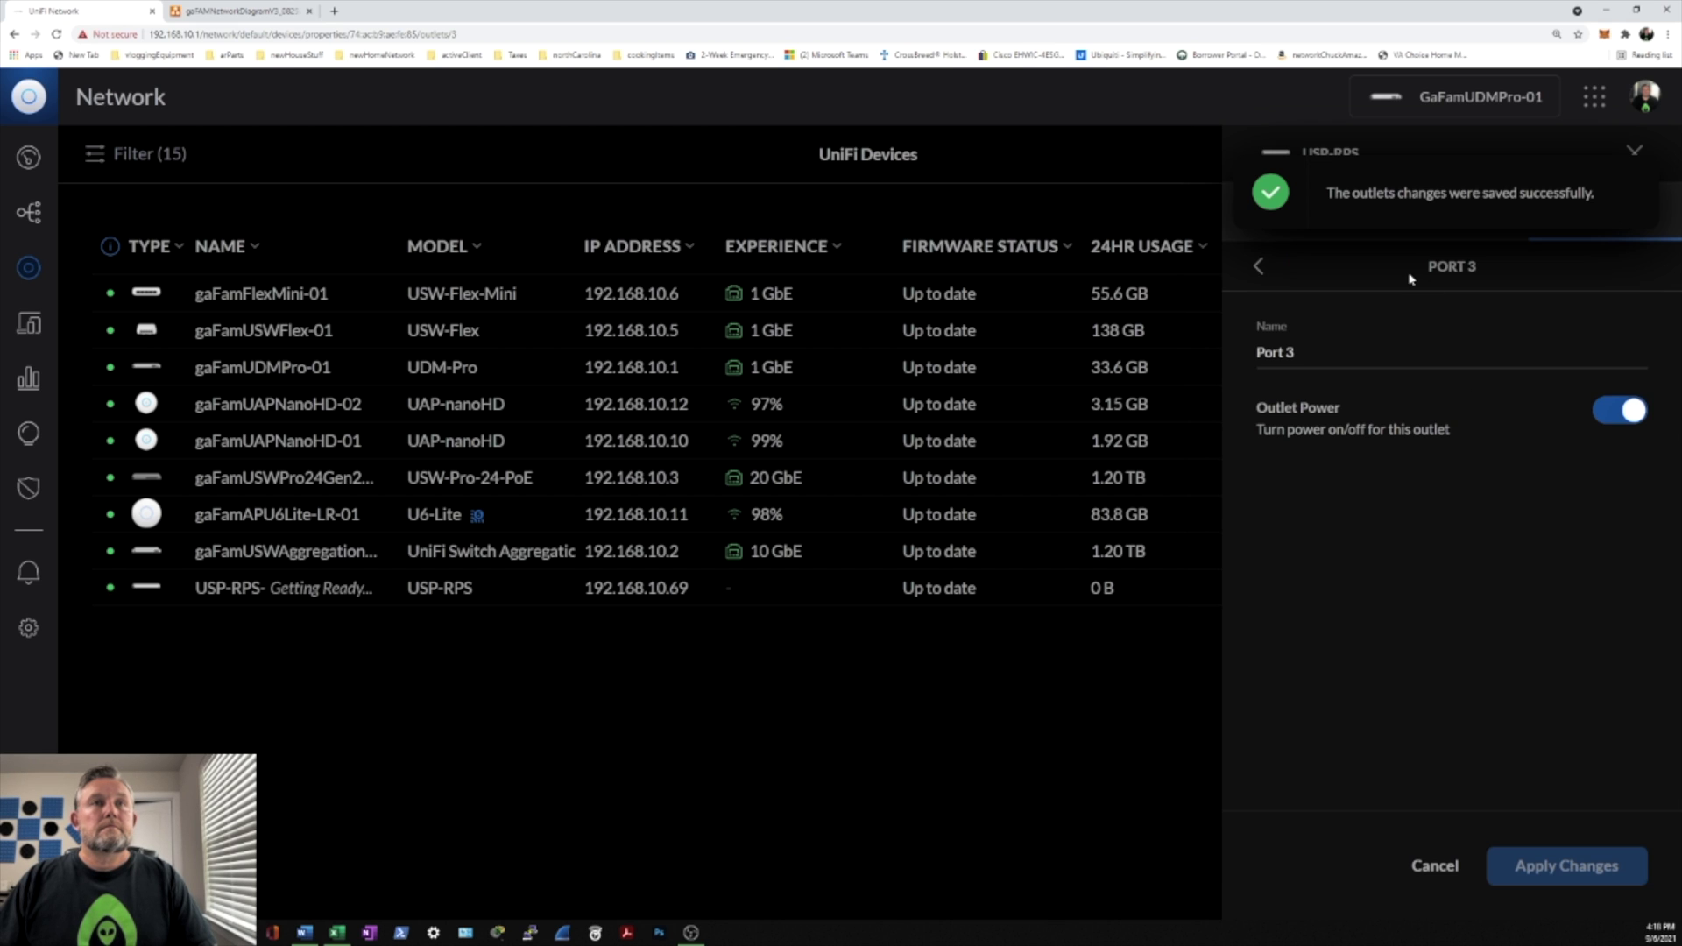
left_click_drag(1349, 347, 1224, 353)
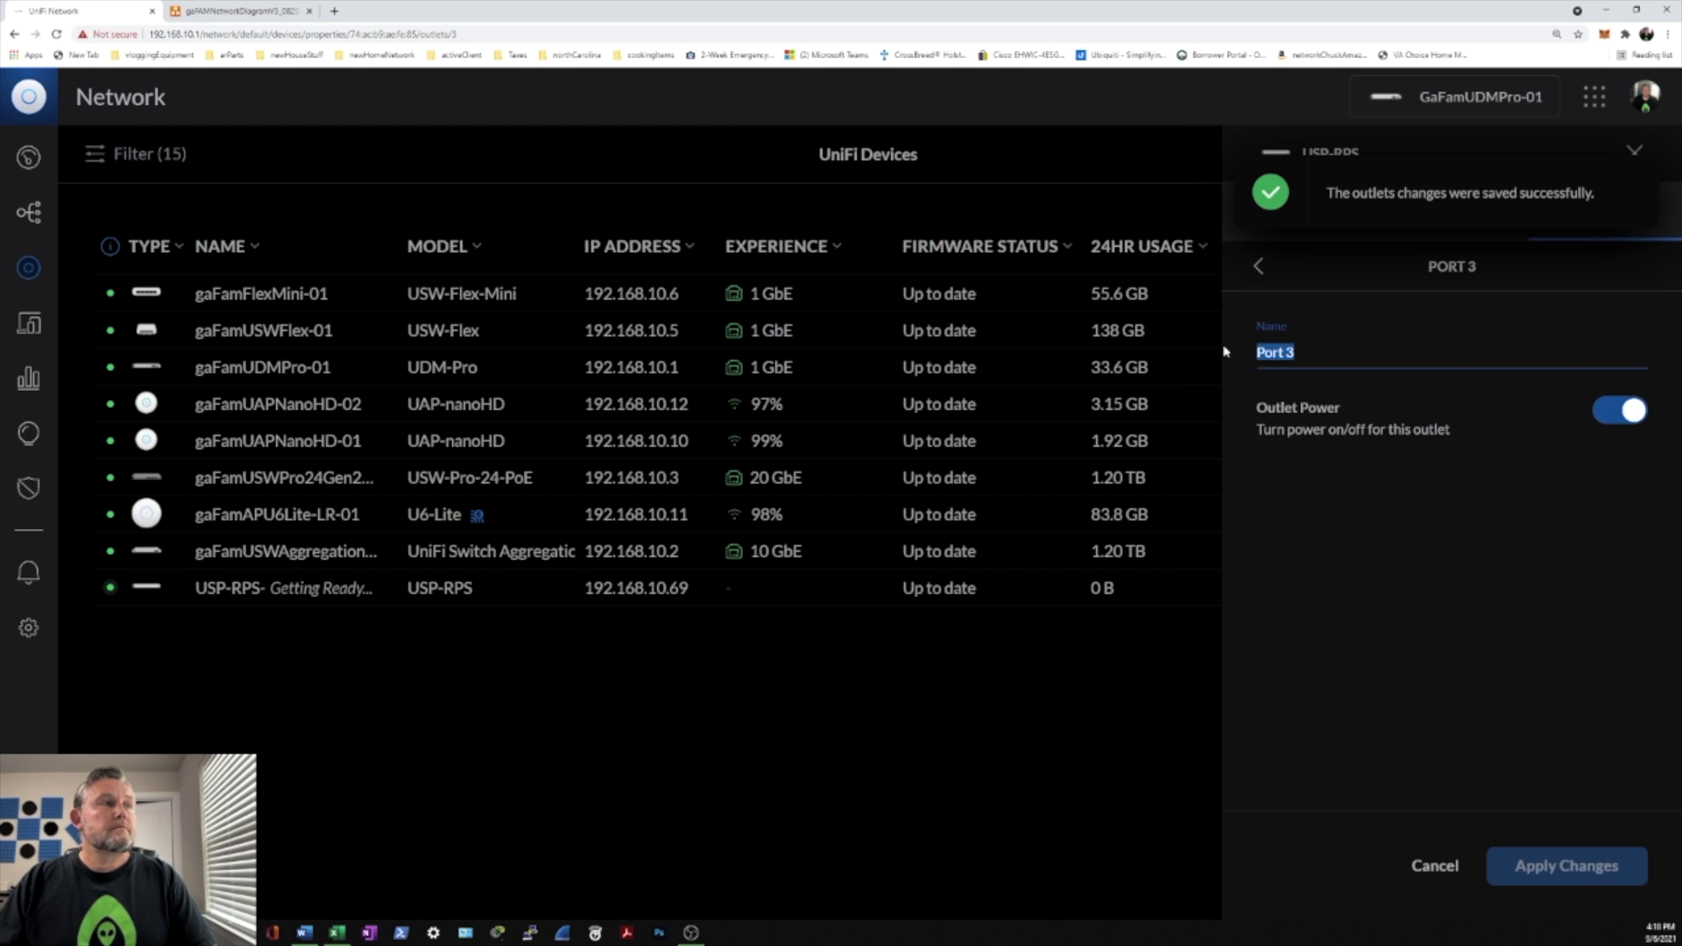
type("ga")
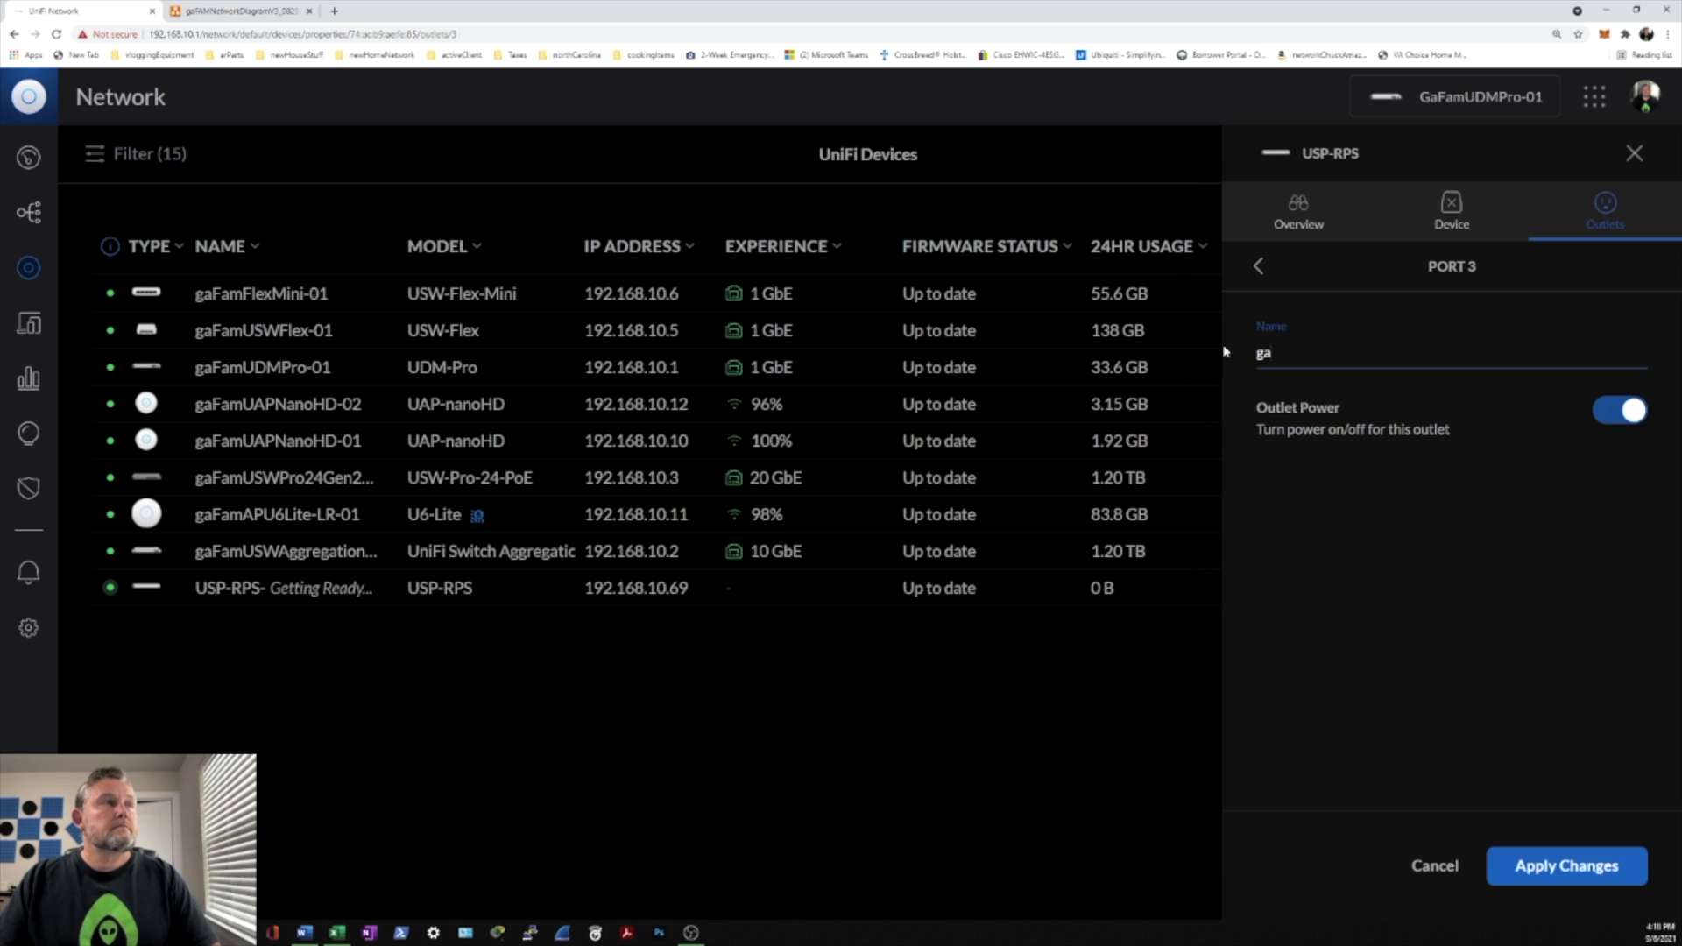
type("Fam")
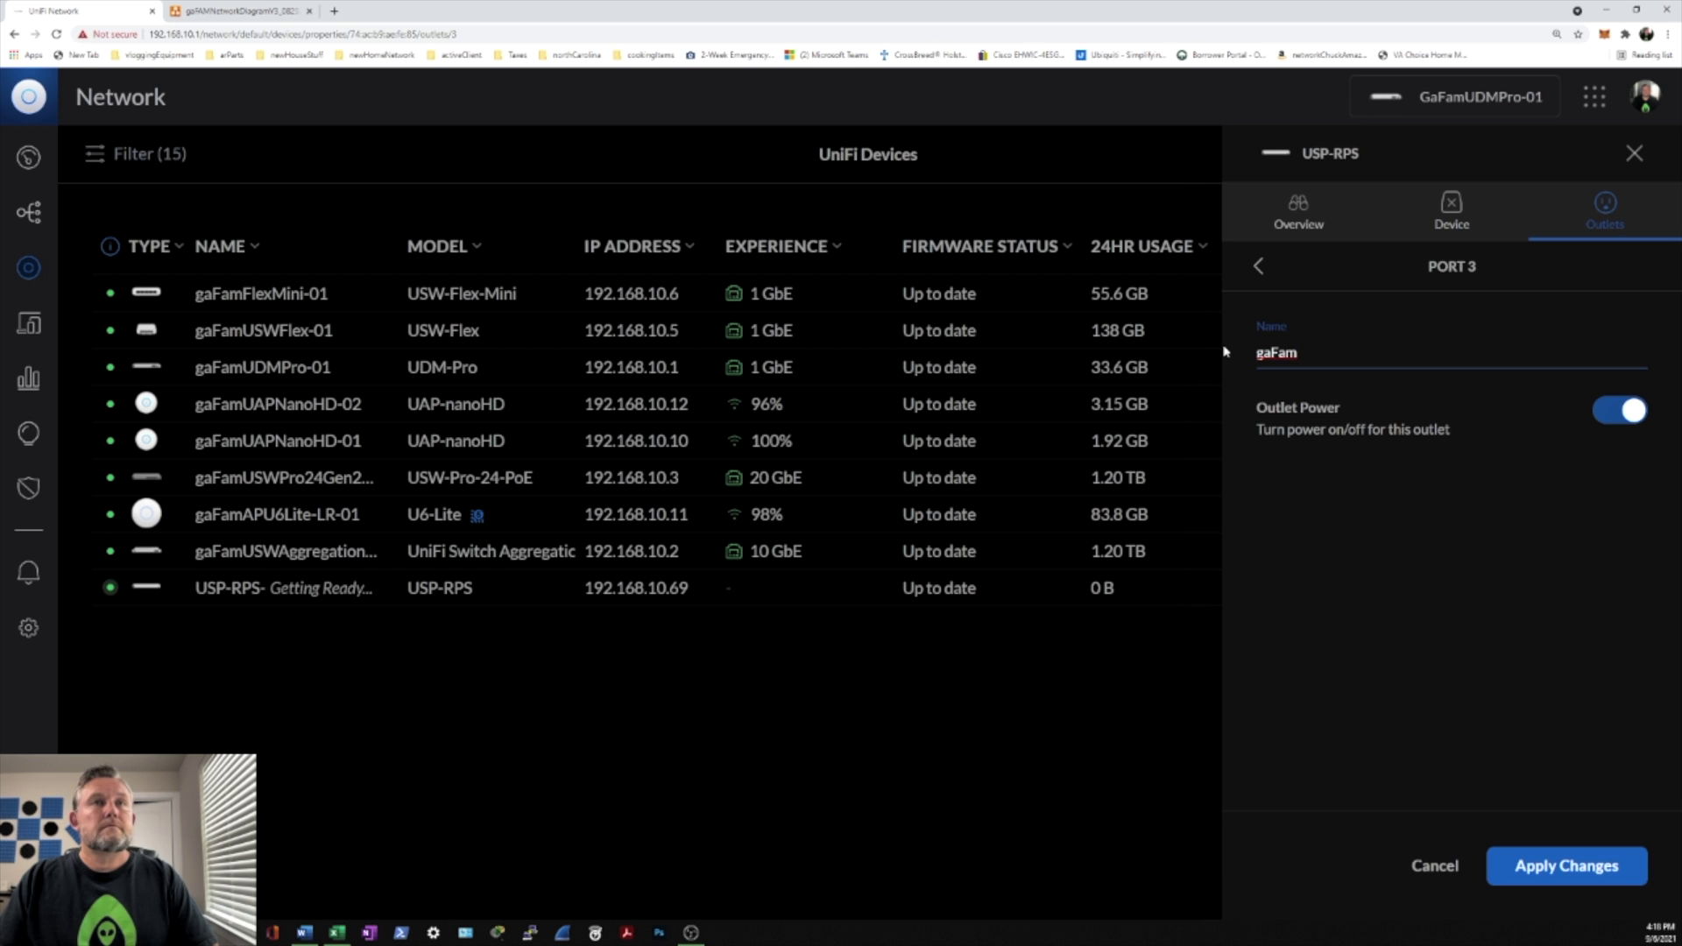
type("NVR-01")
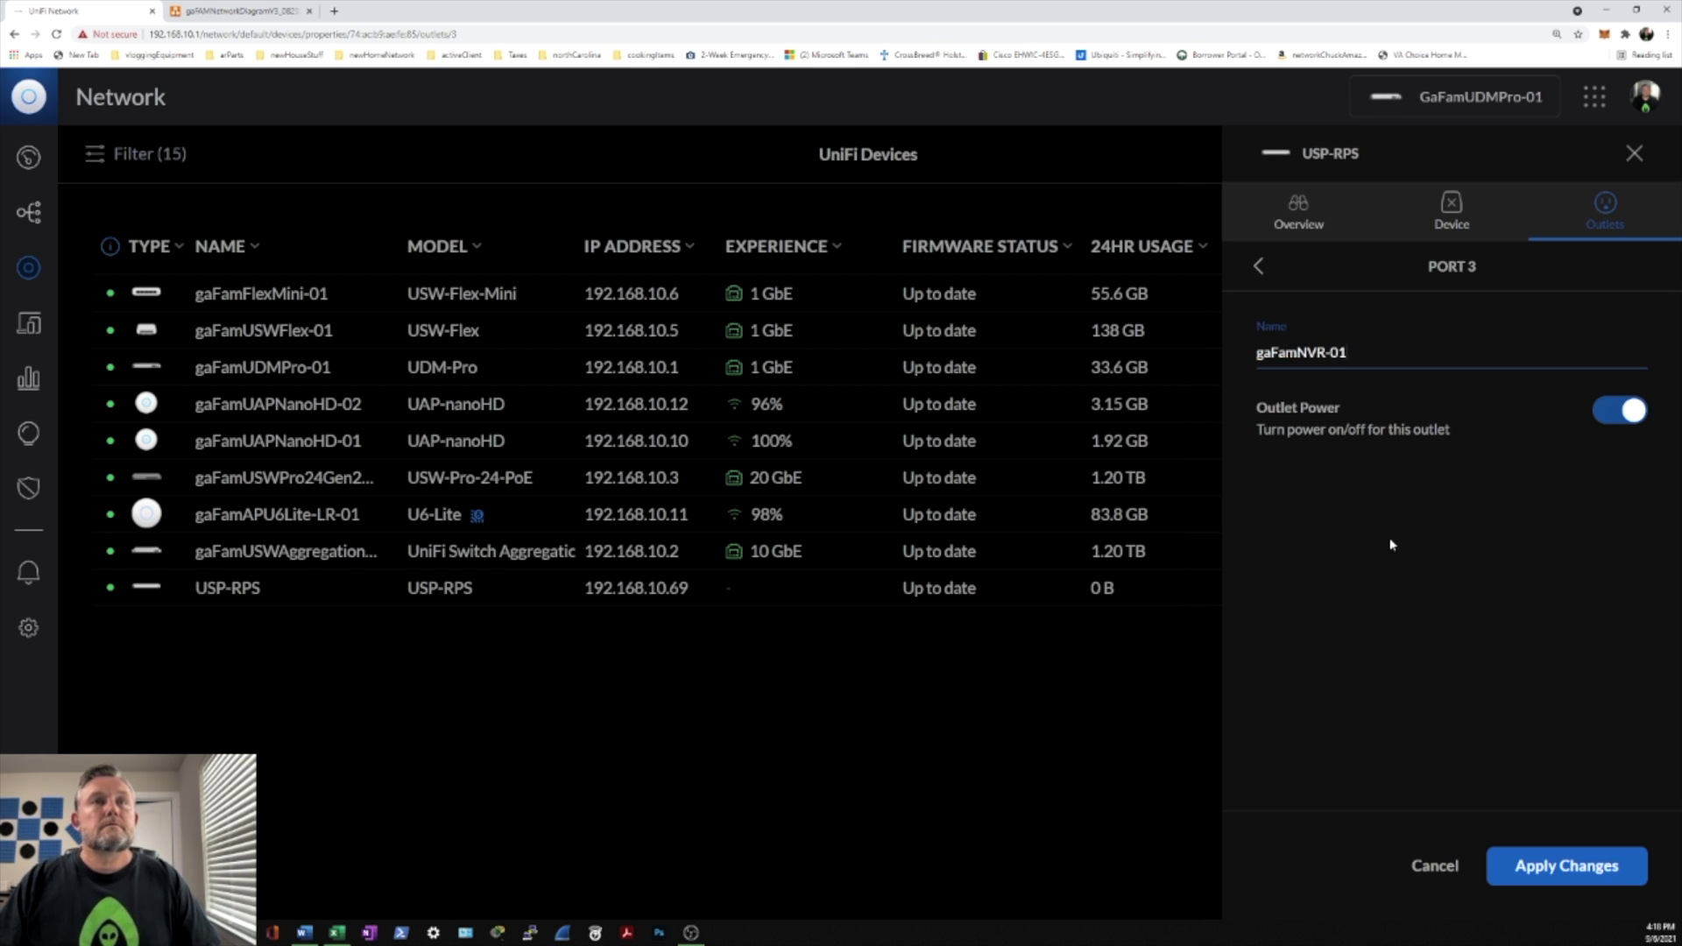
left_click(1535, 872)
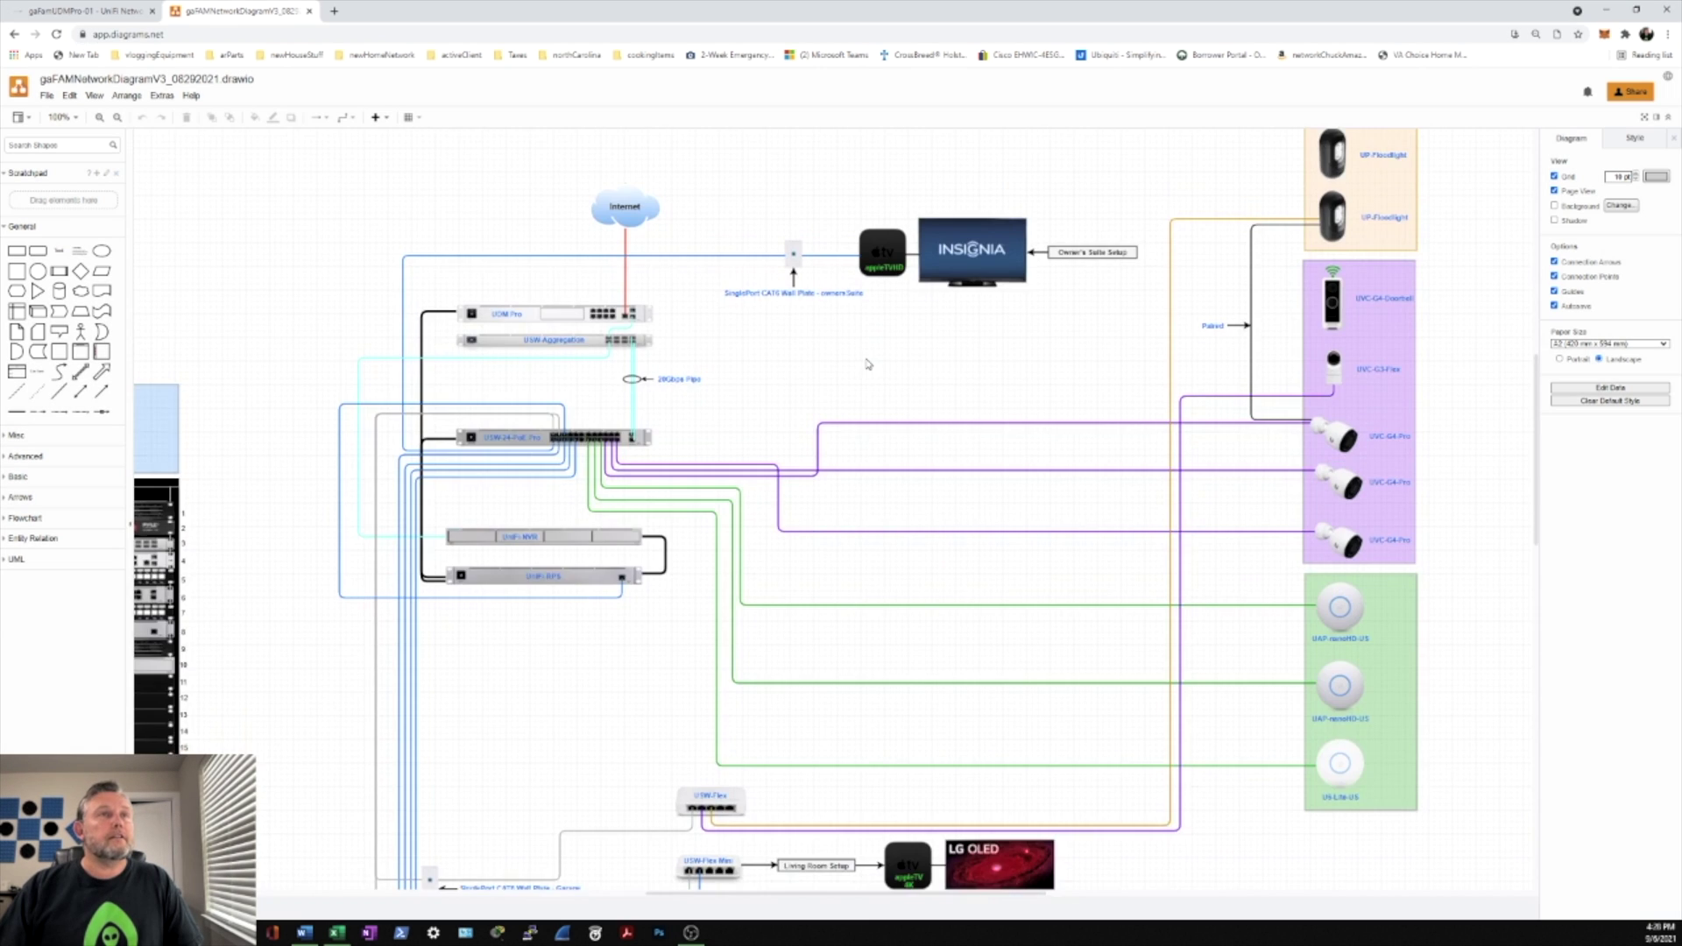
scroll(867, 363, "down", 1)
scroll(867, 364, "up", 1)
scroll(868, 363, "up", 1)
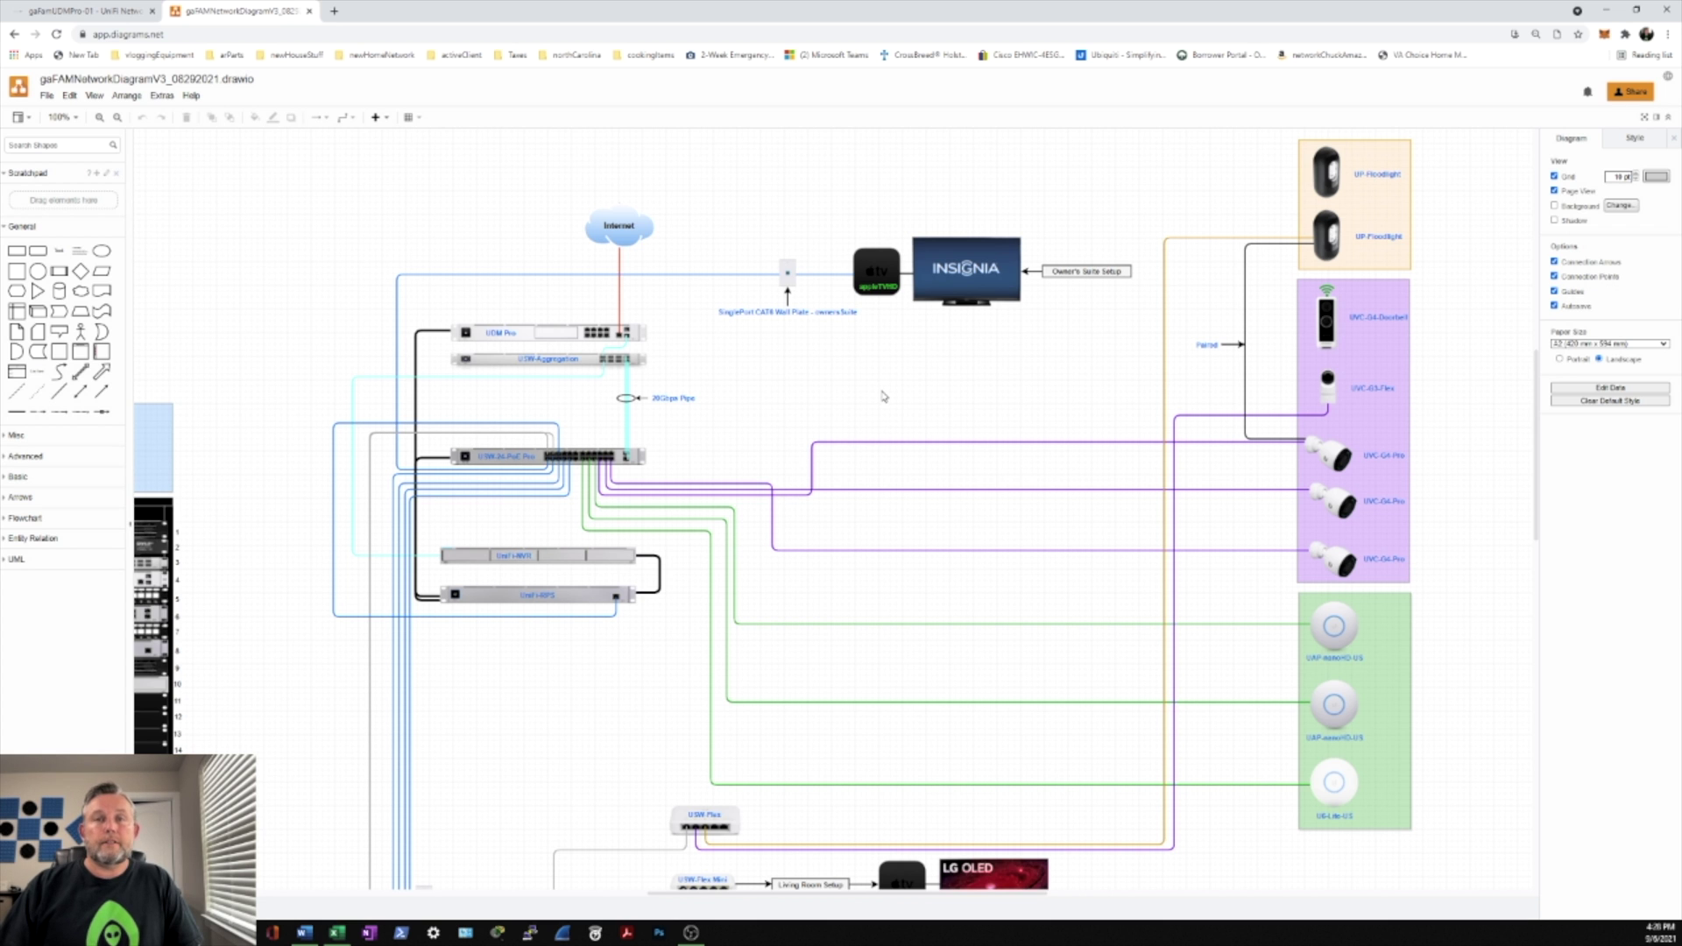
scroll(883, 396, "down", 3)
- Show the Ubiquiti Store's Redundant Power System page with its $399 price
left_click(393, 12)
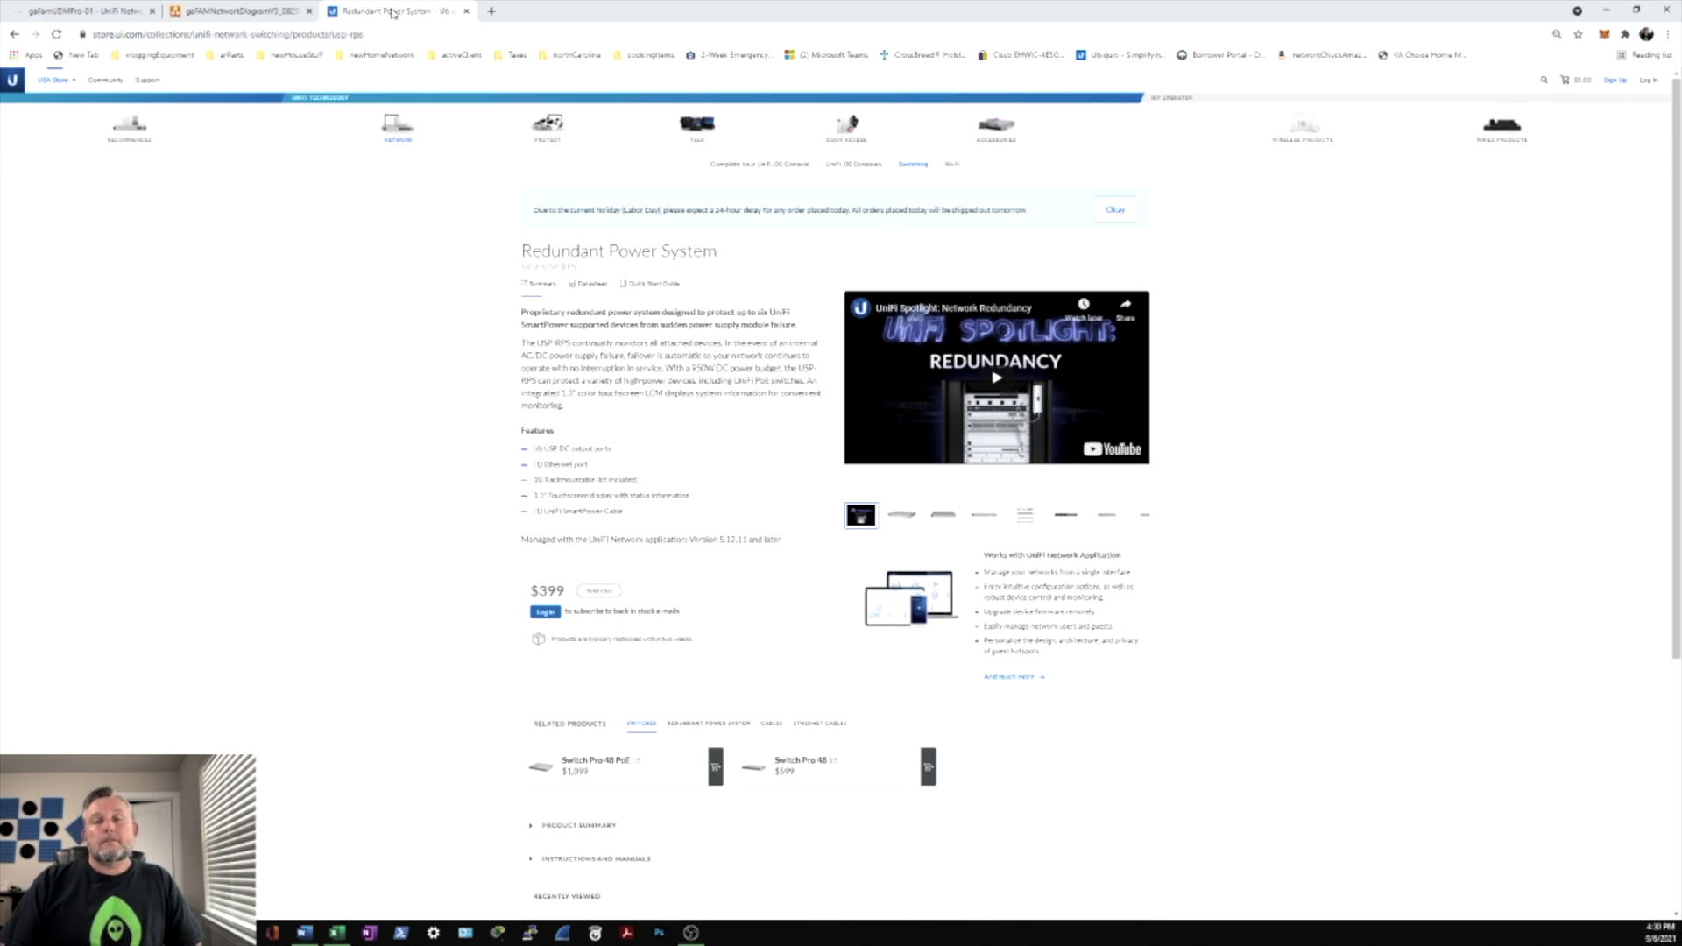